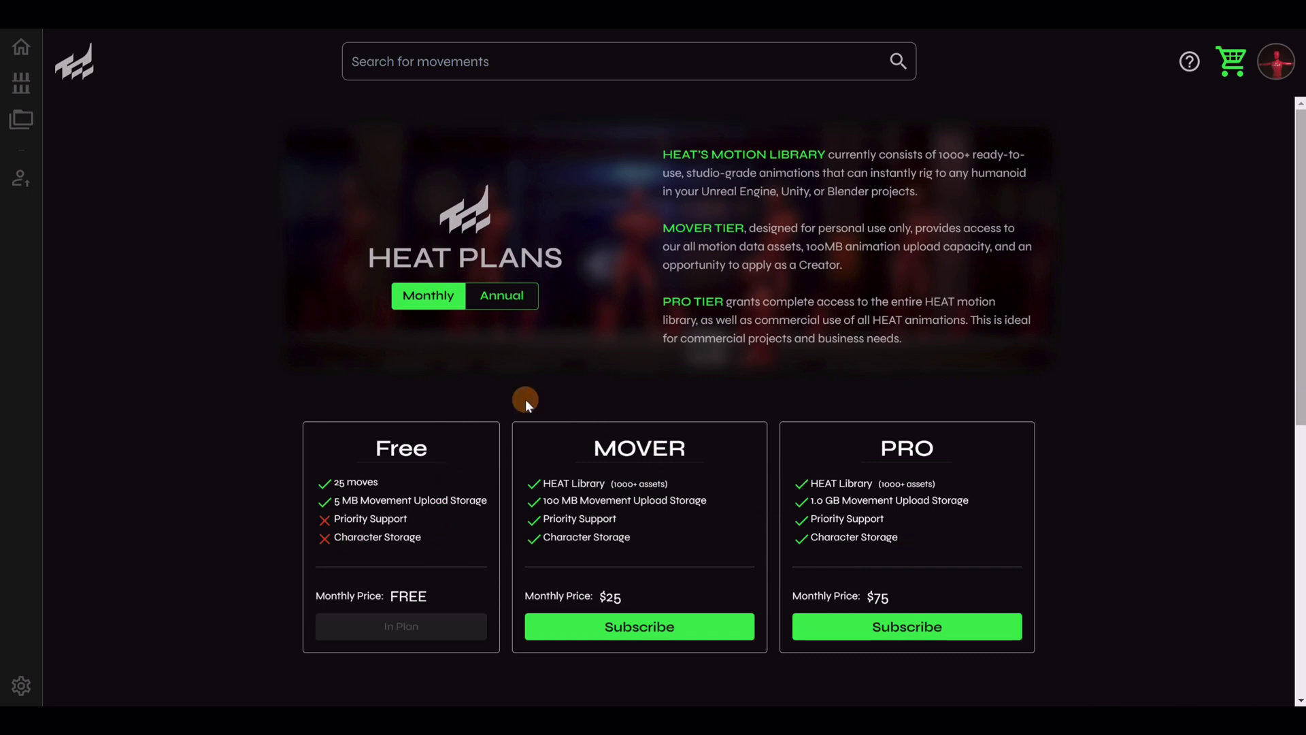
- Switch plan pricing to Annual, showing MOVER at $255 and PRO at $765 per year
{"action": "left_click", "coordinate": [511, 297]}
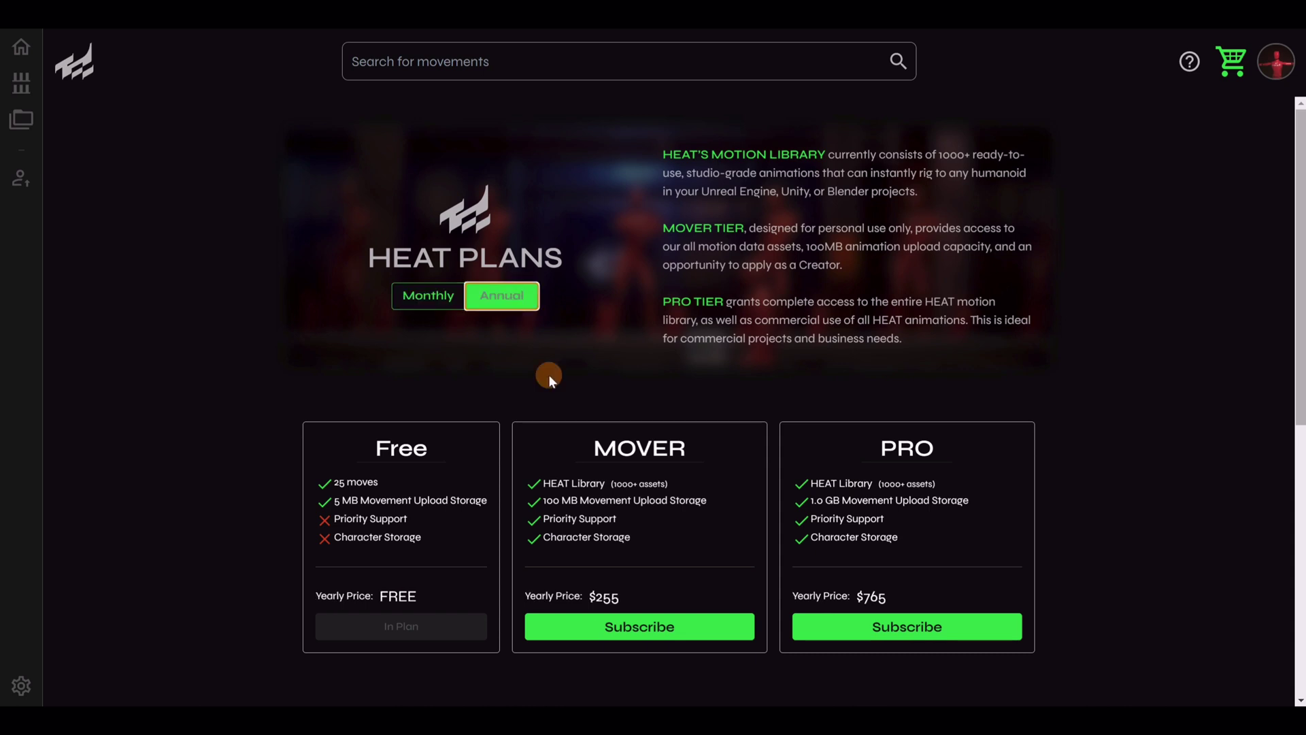
{"action": "scroll", "coordinate": [1136, 382], "scroll_direction": "down", "scroll_amount": 3}
{"action": "scroll", "coordinate": [1136, 383], "scroll_direction": "up", "scroll_amount": 2}
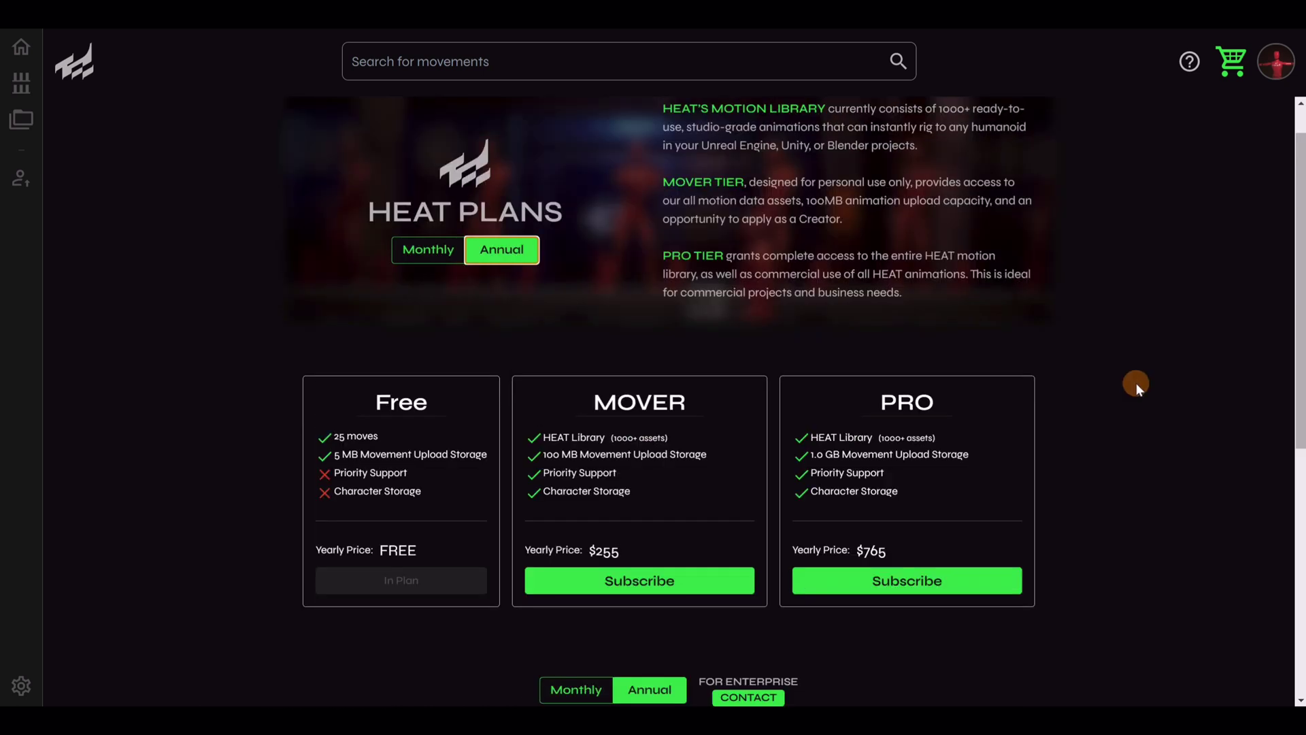
{"action": "scroll", "coordinate": [1053, 319], "scroll_direction": "up", "scroll_amount": 1}
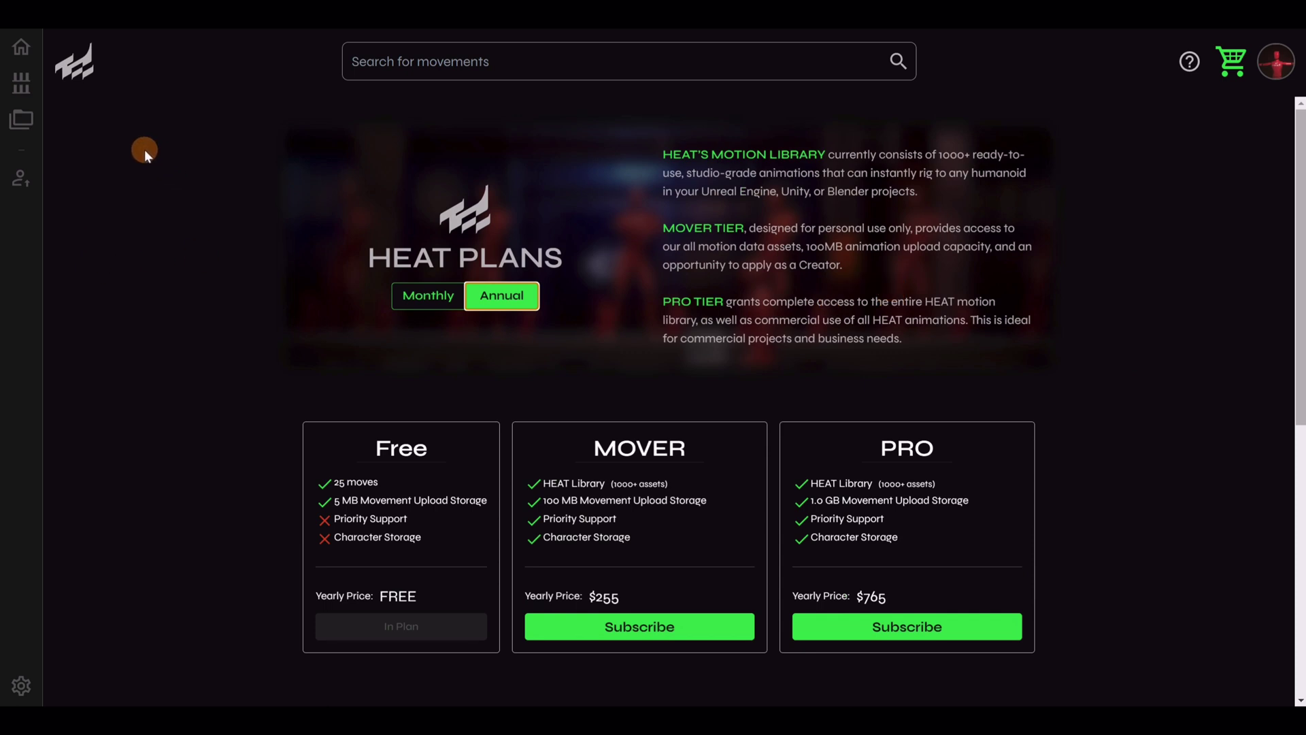
- Go from the HEAT welcome page to My Library and orbit the character preview
{"action": "left_click", "coordinate": [28, 59]}
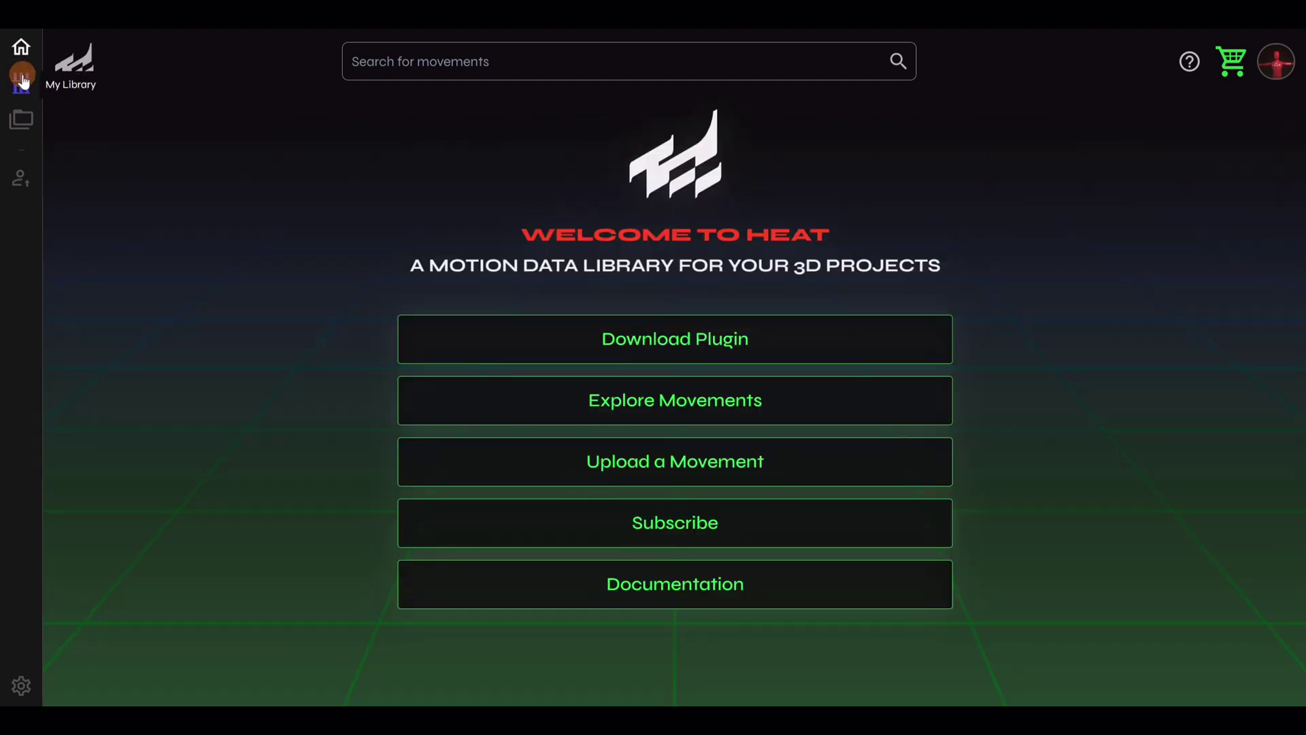
{"action": "left_click", "coordinate": [24, 83]}
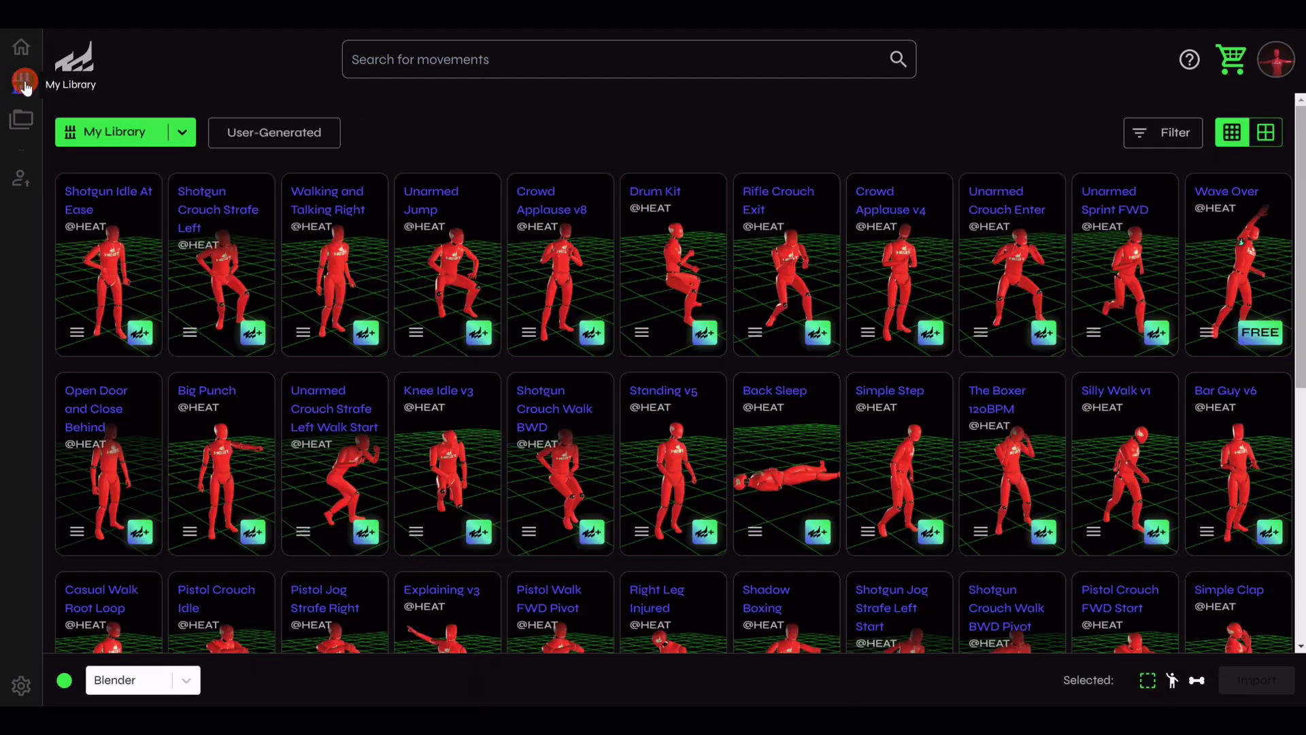
{"action": "scroll", "coordinate": [630, 456], "scroll_direction": "down", "scroll_amount": 2}
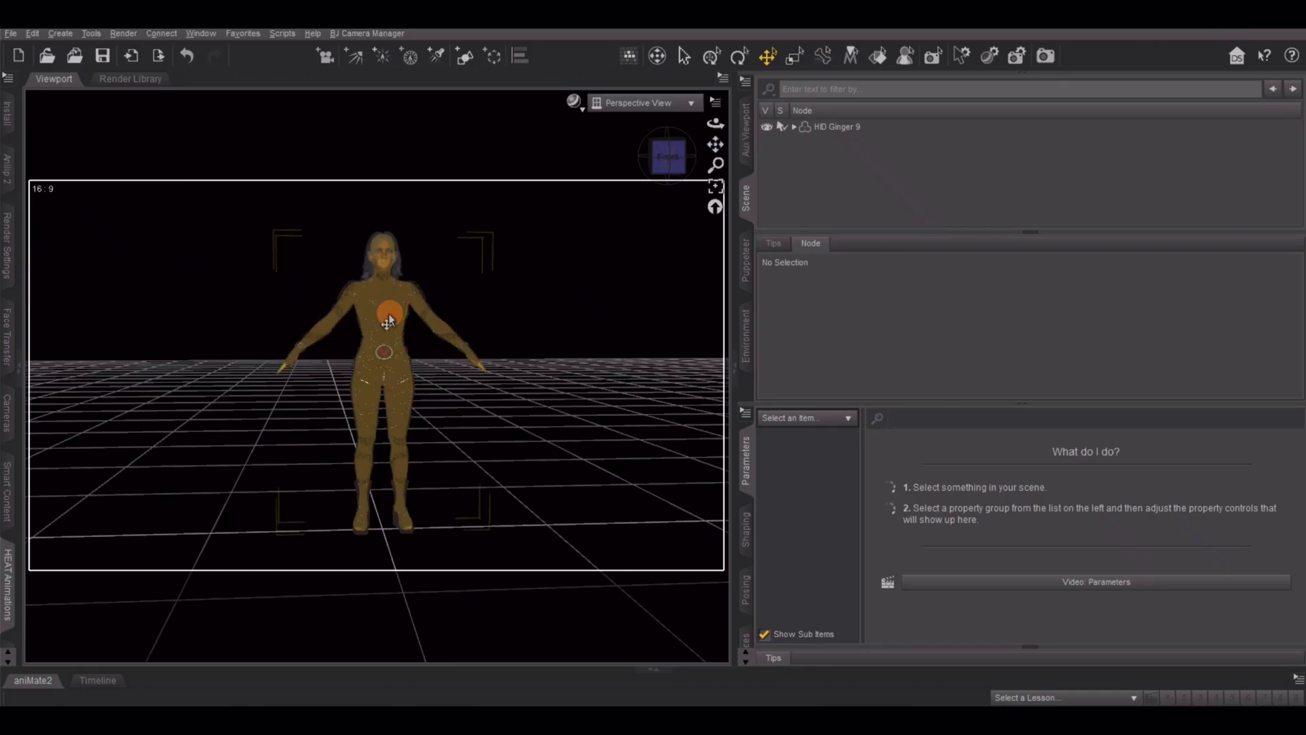
{"action": "mouse_move", "coordinate": [674, 151]}
{"action": "left_mouse_down"}
{"action": "mouse_move", "coordinate": [700, 142]}
{"action": "mouse_move", "coordinate": [669, 145]}
{"action": "left_mouse_up"}
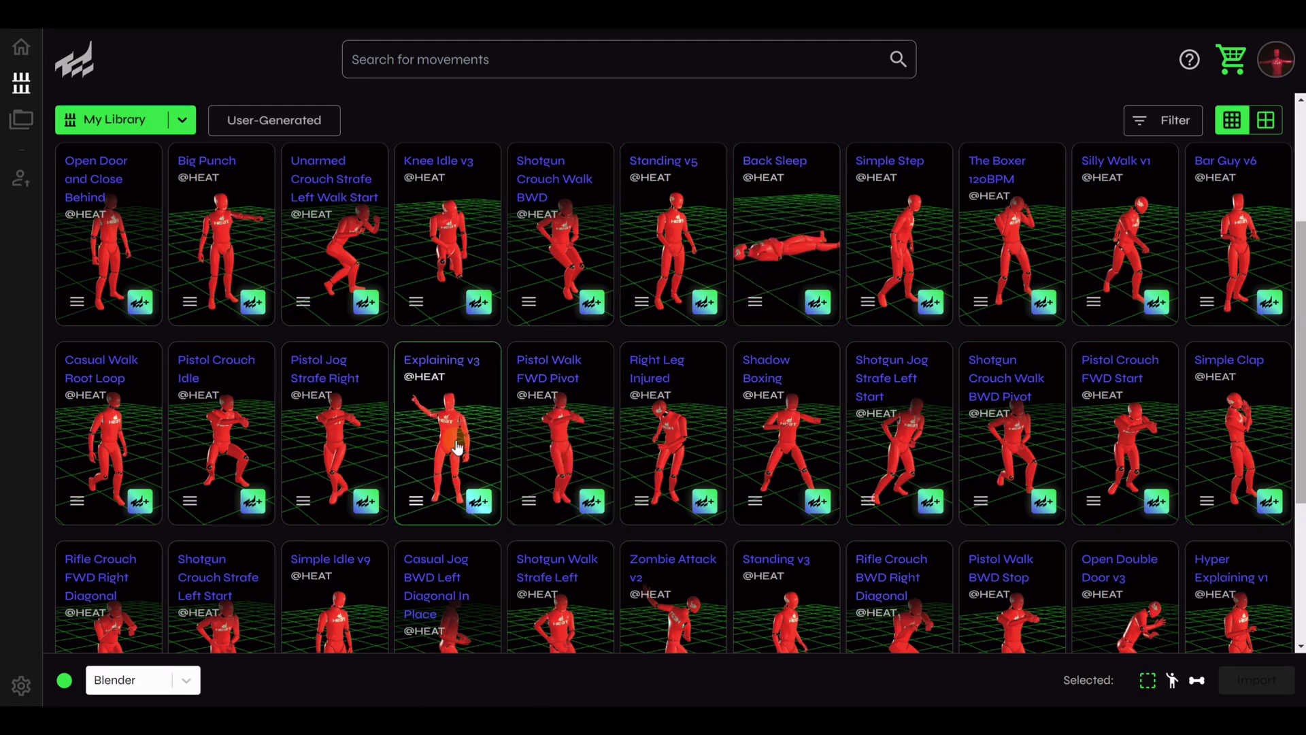
- Preview the Explaining v3 movement and orbit the camera so the figure faces forward
{"action": "left_click", "coordinate": [452, 452]}
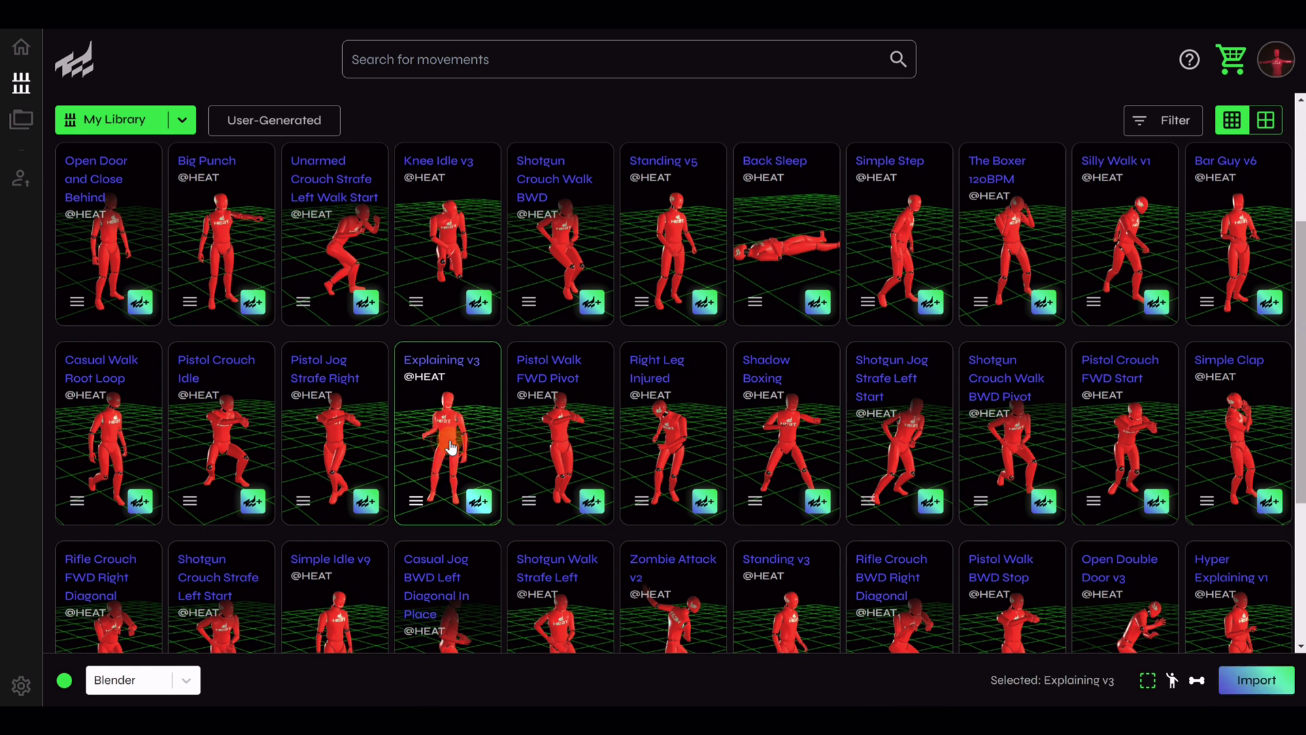
{"action": "left_click_drag", "start_coordinate": [924, 350], "coordinate": [950, 361]}
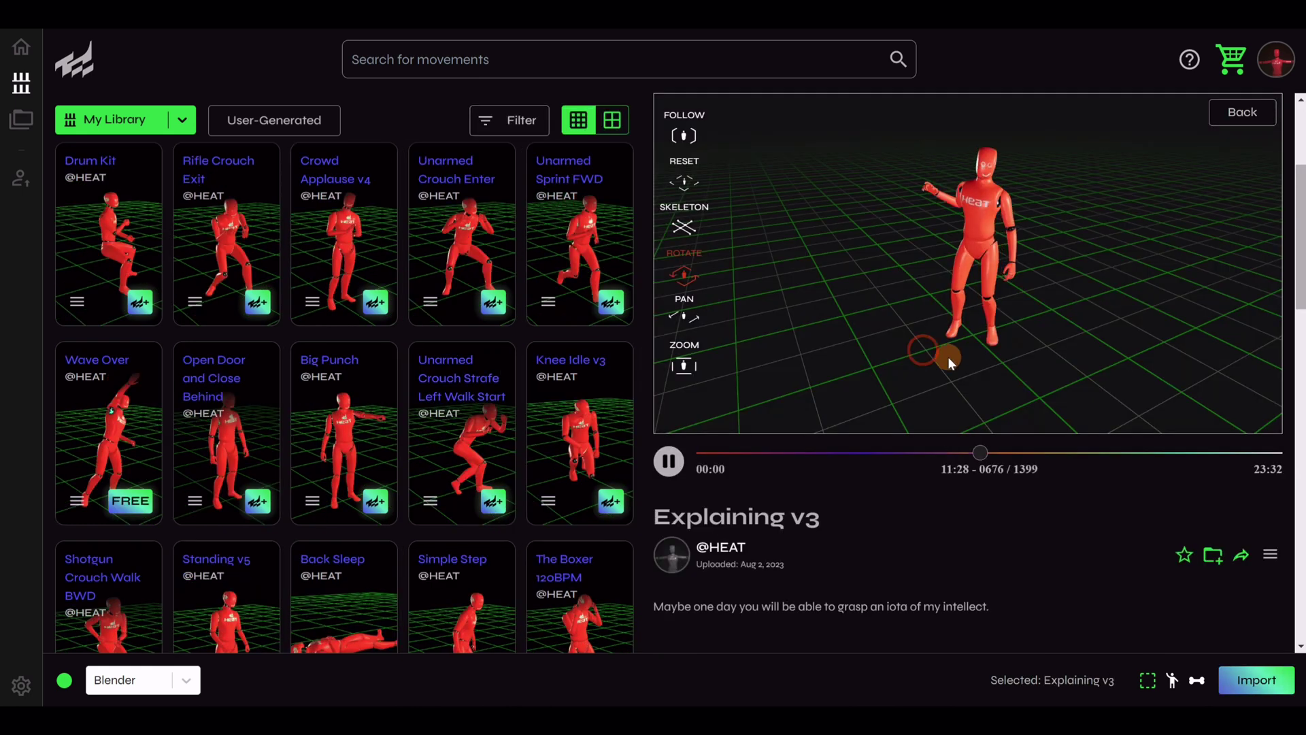
{"action": "left_click_drag", "start_coordinate": [868, 374], "coordinate": [58, 680]}
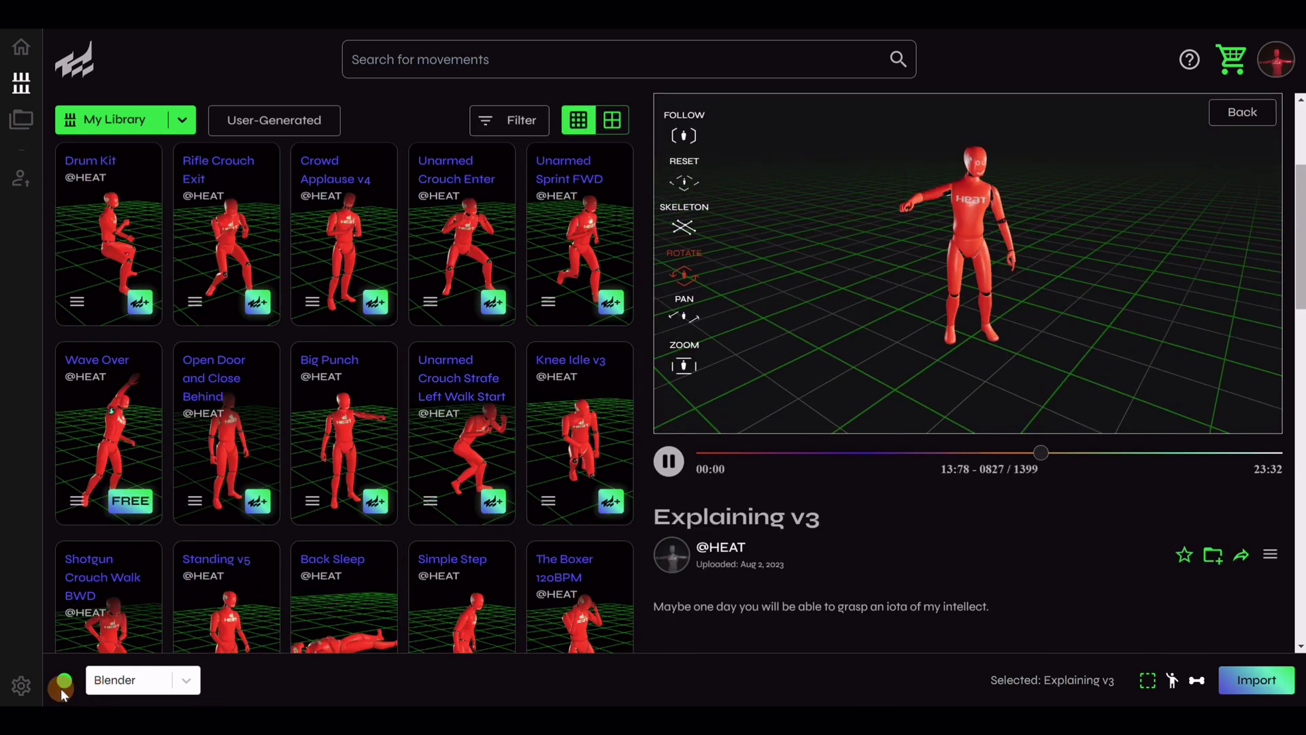
- Change the target program from Blender to Daz and import Explaining v3
{"action": "left_click", "coordinate": [110, 683]}
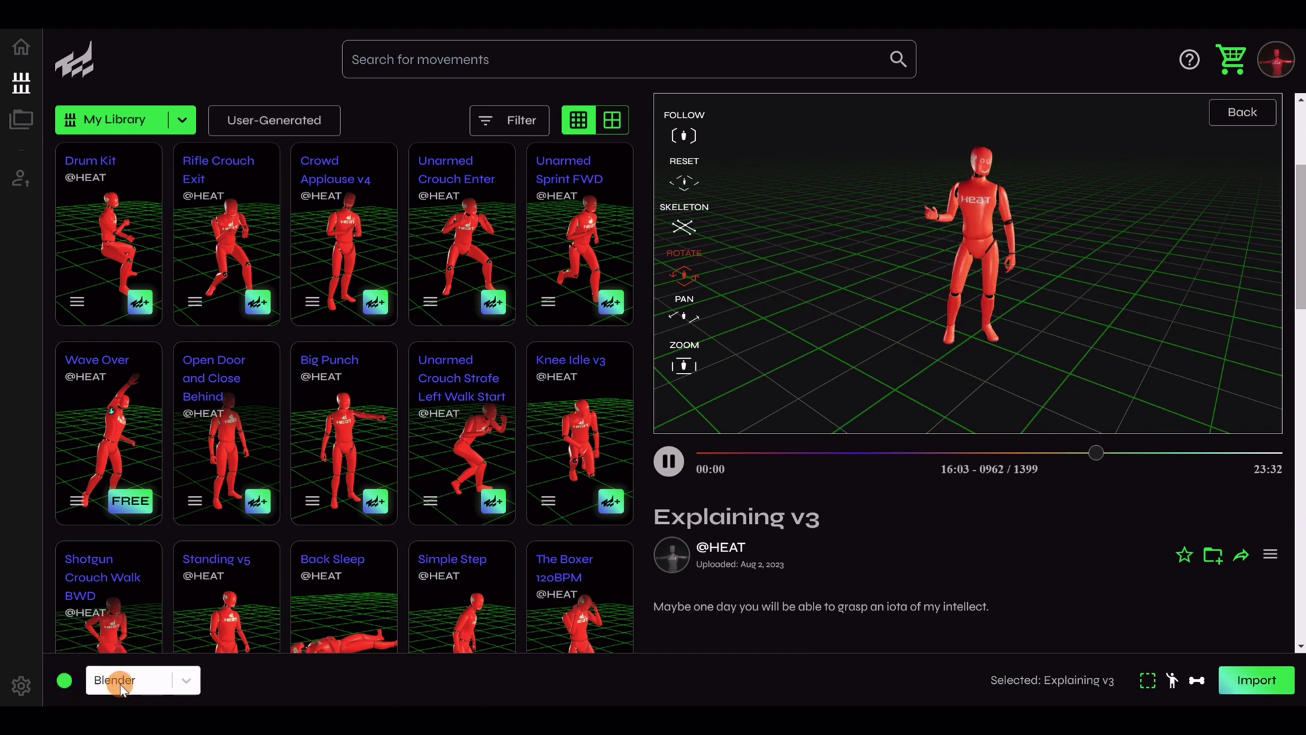
{"action": "left_click", "coordinate": [183, 681]}
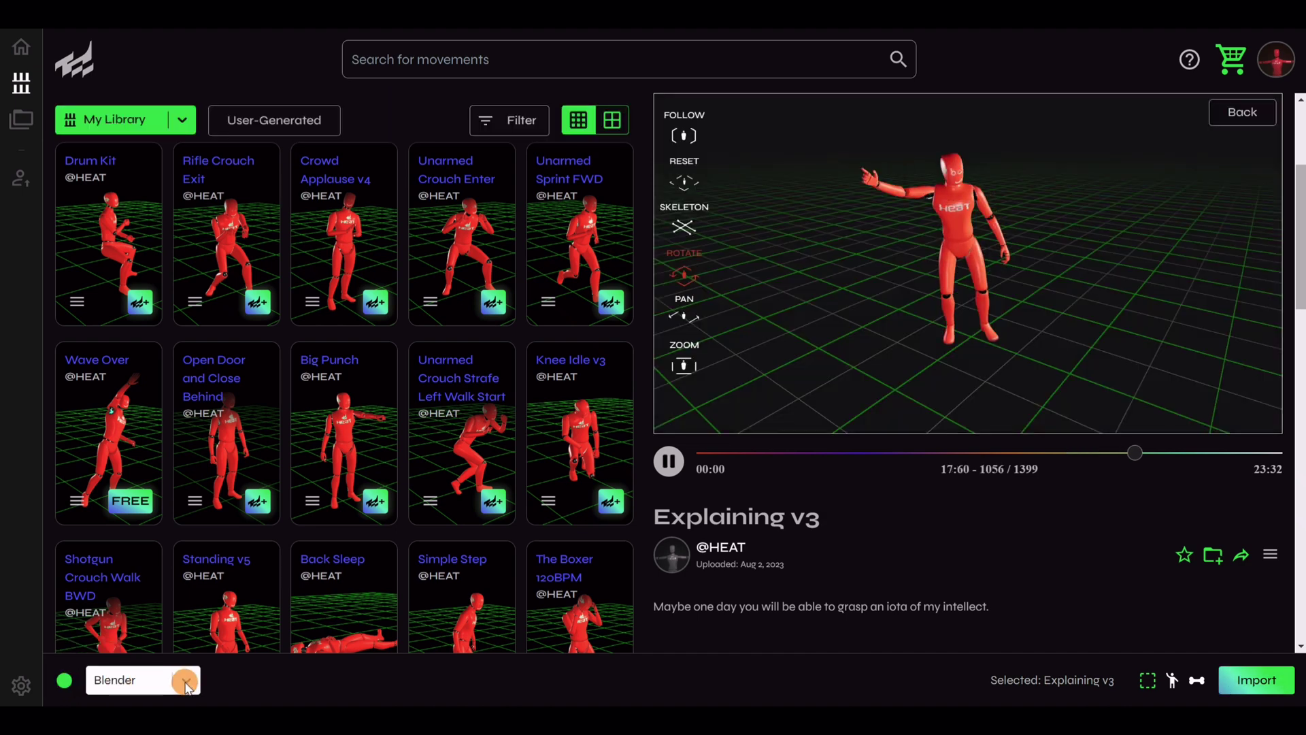
{"action": "left_click", "coordinate": [185, 681]}
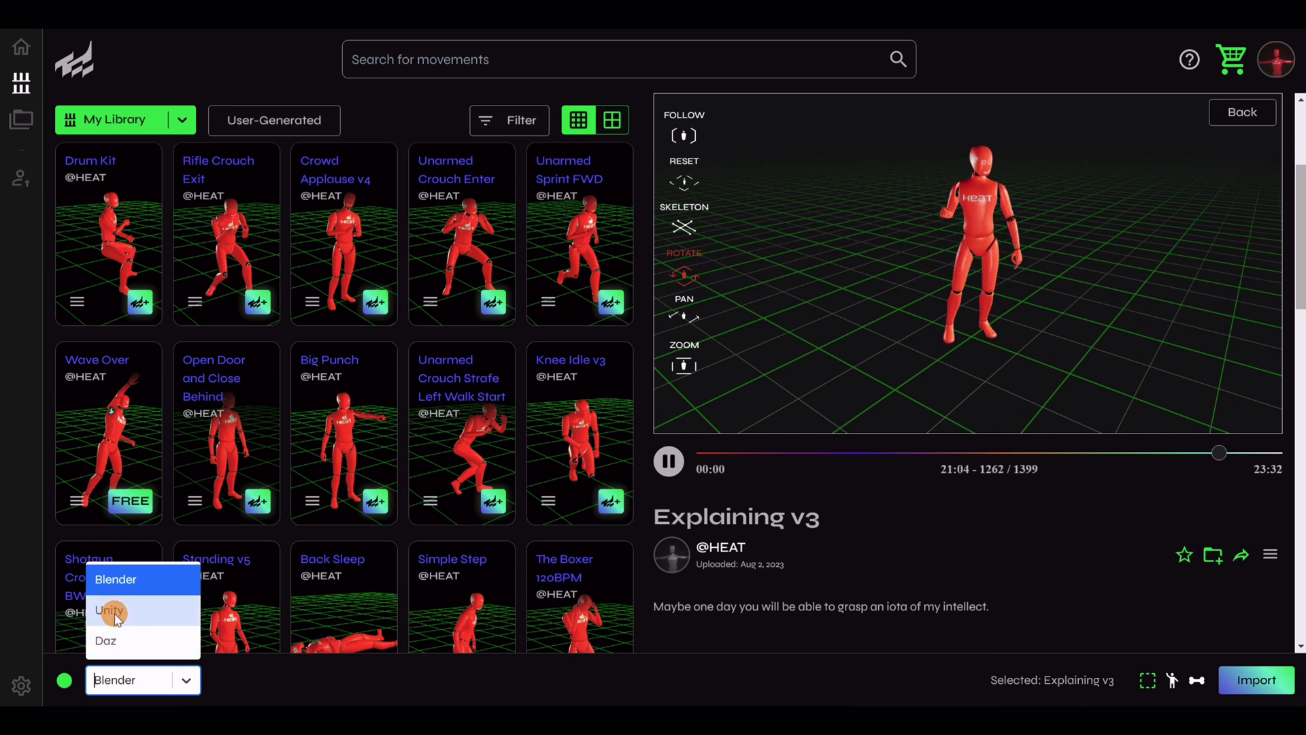
{"action": "left_click", "coordinate": [191, 688]}
{"action": "left_click", "coordinate": [116, 610]}
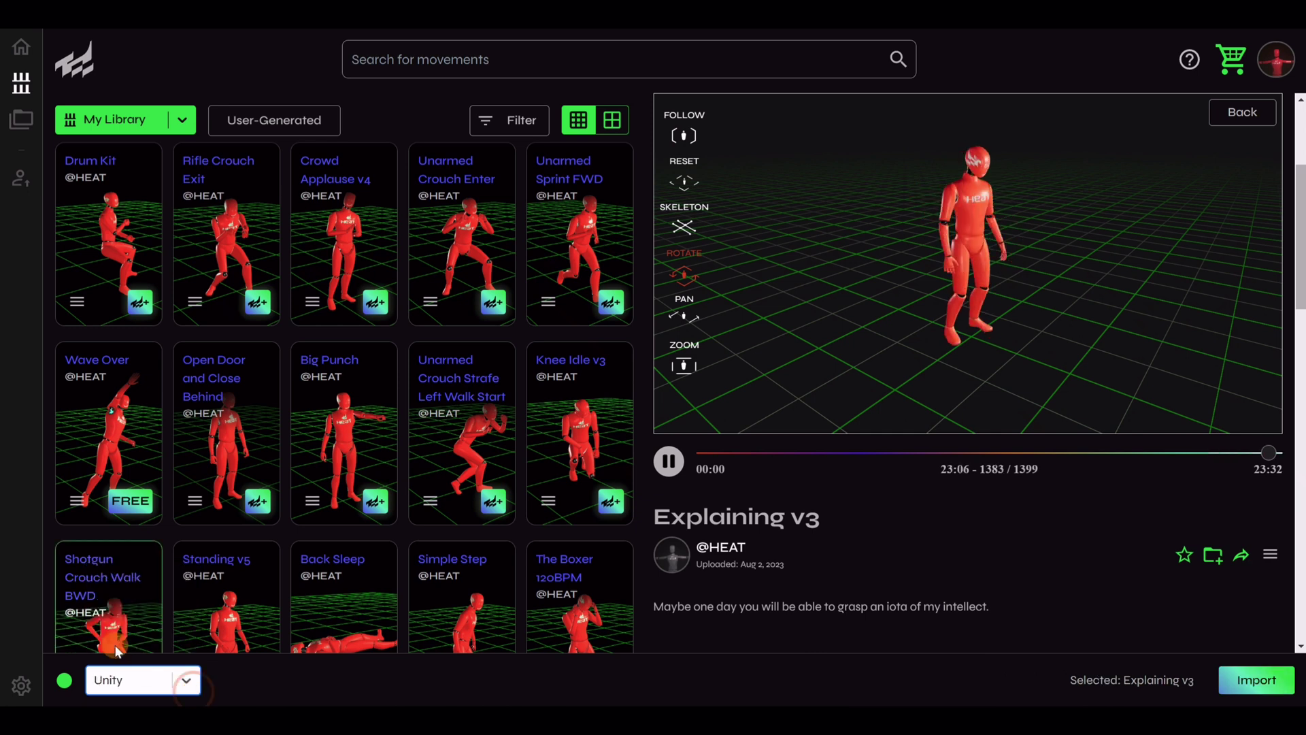
{"action": "left_click", "coordinate": [143, 681]}
{"action": "left_click", "coordinate": [115, 641]}
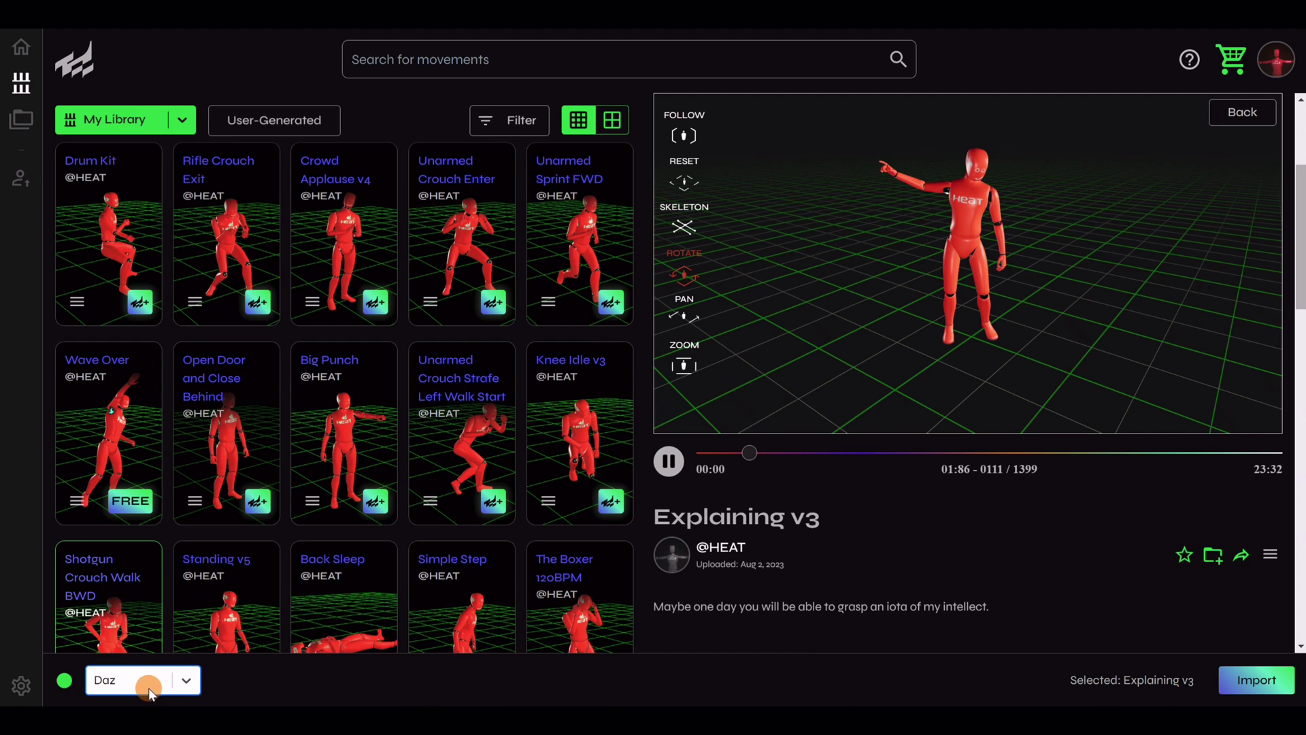
{"action": "left_click", "coordinate": [1246, 684]}
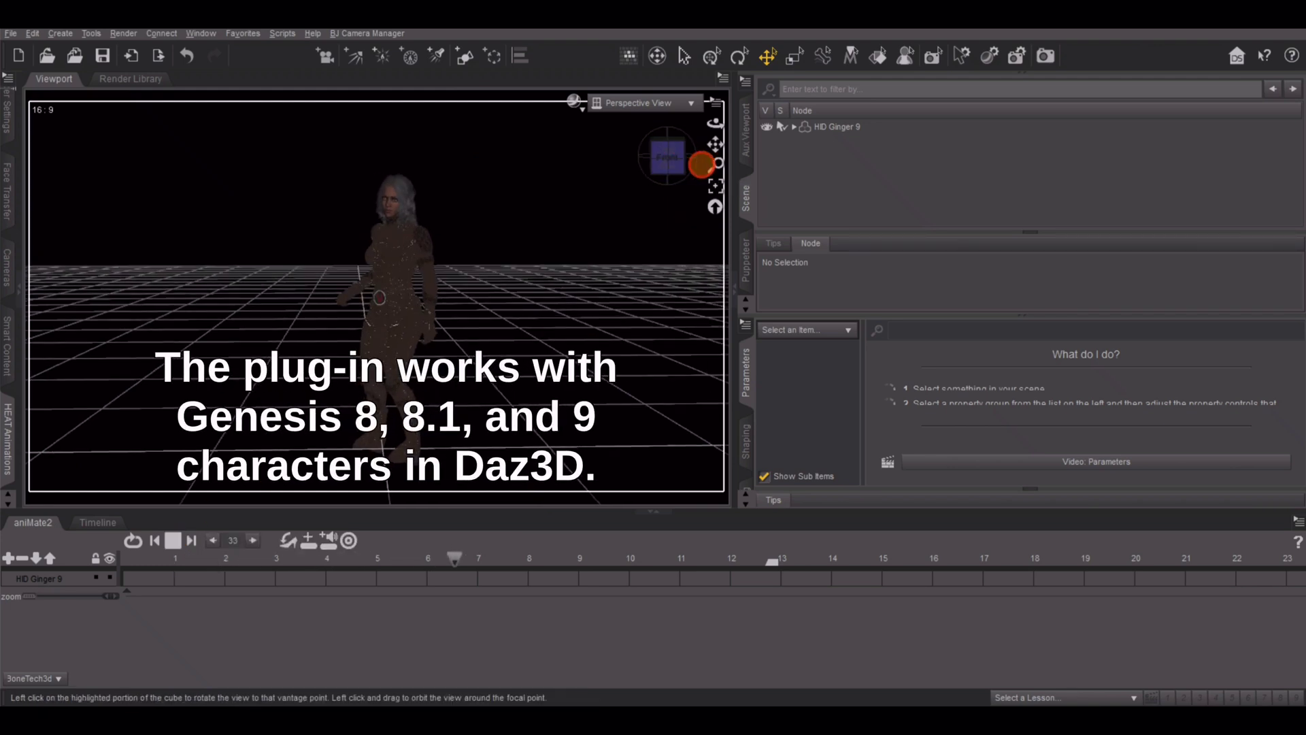
- Orbit the Daz Studio view around the character playing the explaining motion
{"action": "left_click_drag", "start_coordinate": [708, 164], "coordinate": [686, 162]}
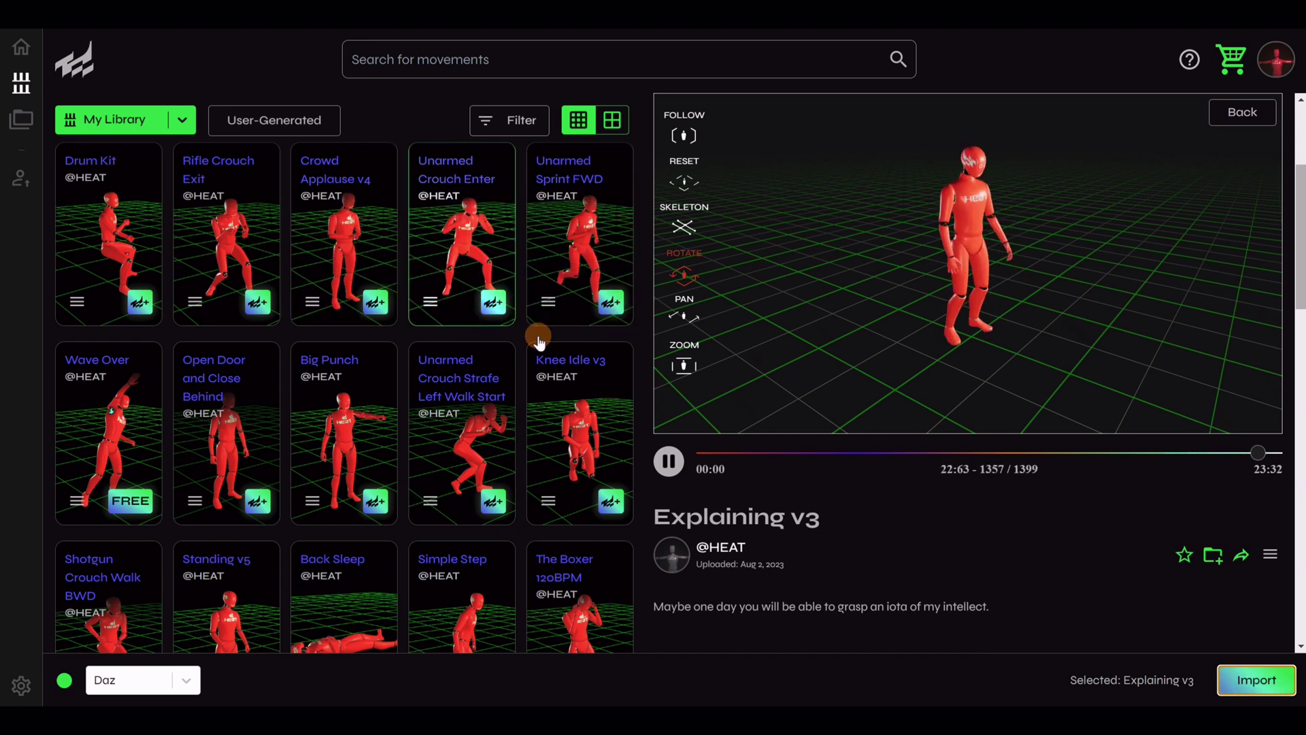
- Filter the library by the Run tag under Actions, then clear the Run tag
{"action": "left_click", "coordinate": [1248, 112]}
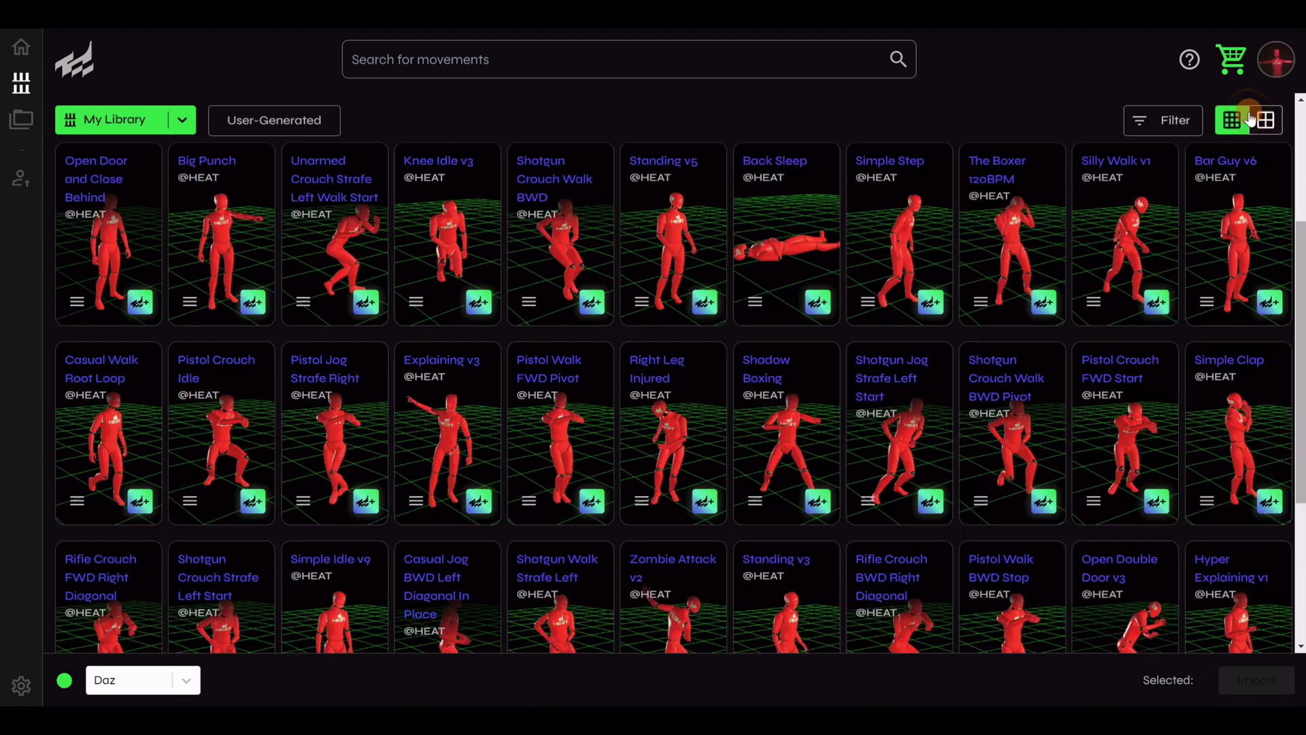
{"action": "left_click", "coordinate": [1141, 121]}
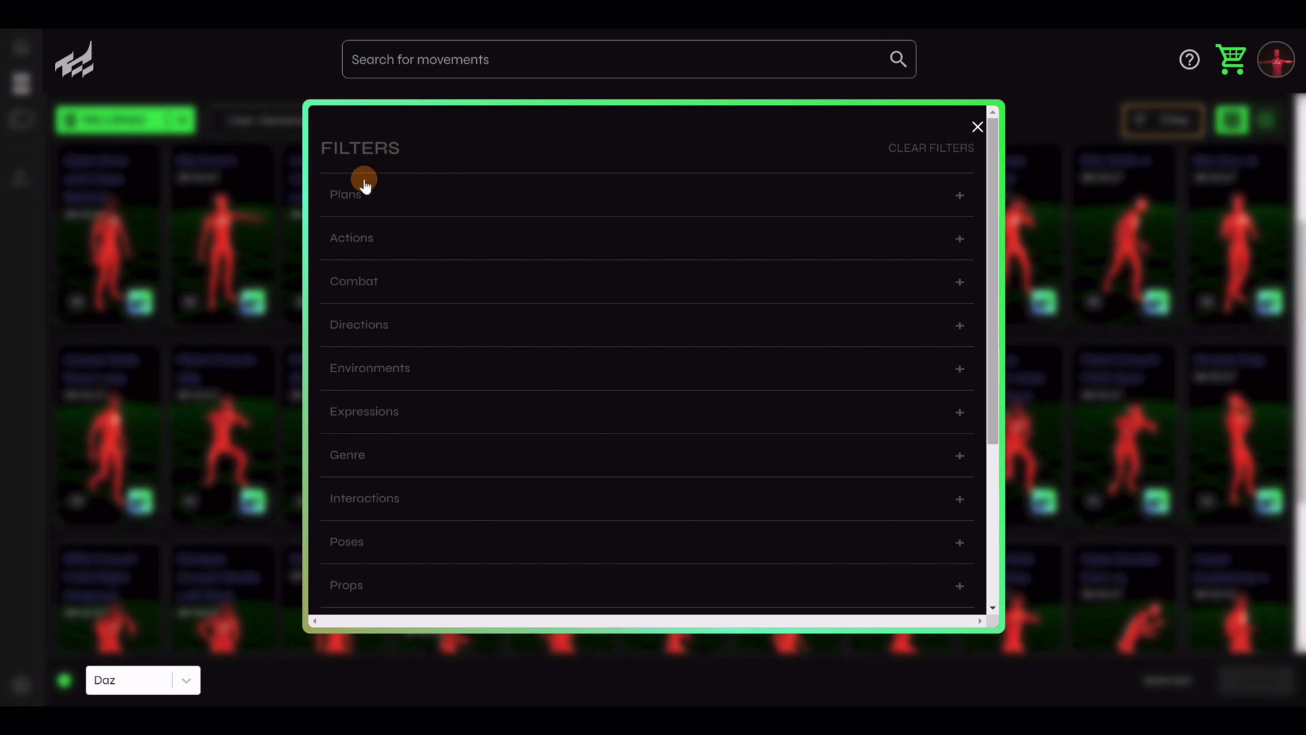
{"action": "left_click", "coordinate": [359, 242]}
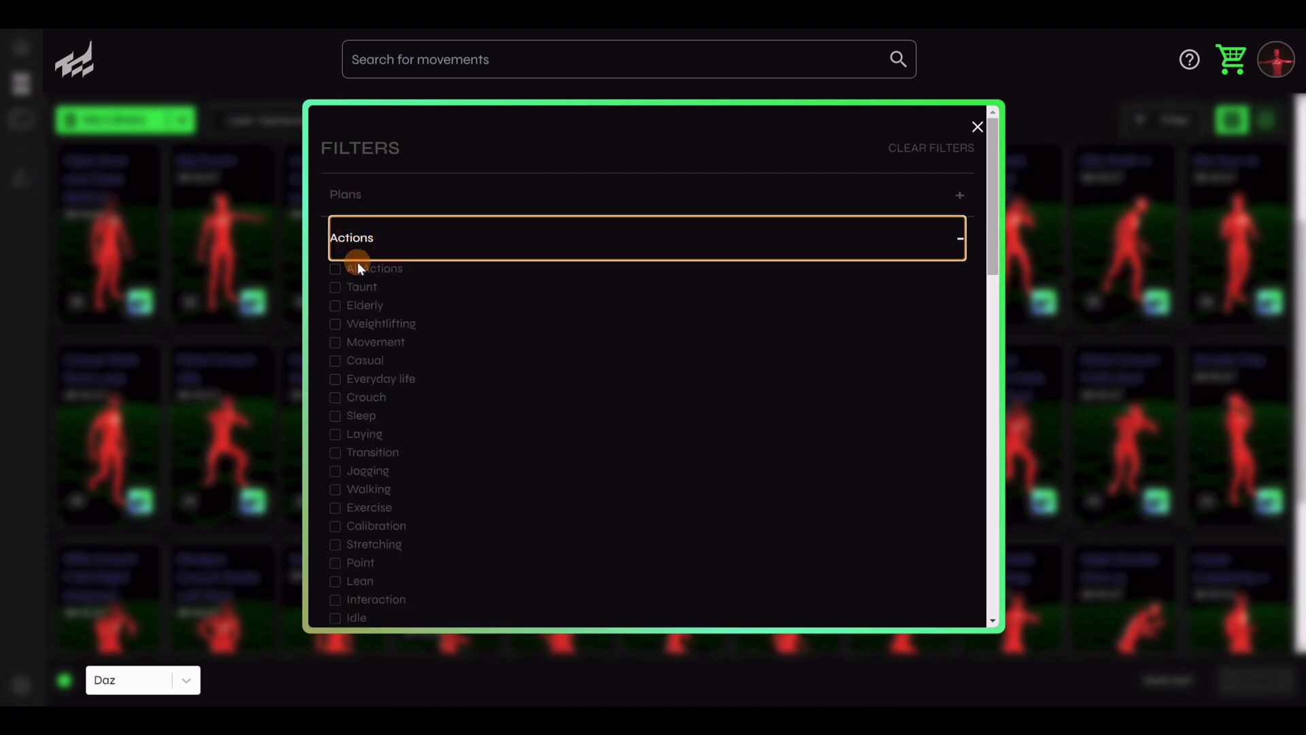
{"action": "scroll", "coordinate": [366, 385], "scroll_direction": "down", "scroll_amount": 1}
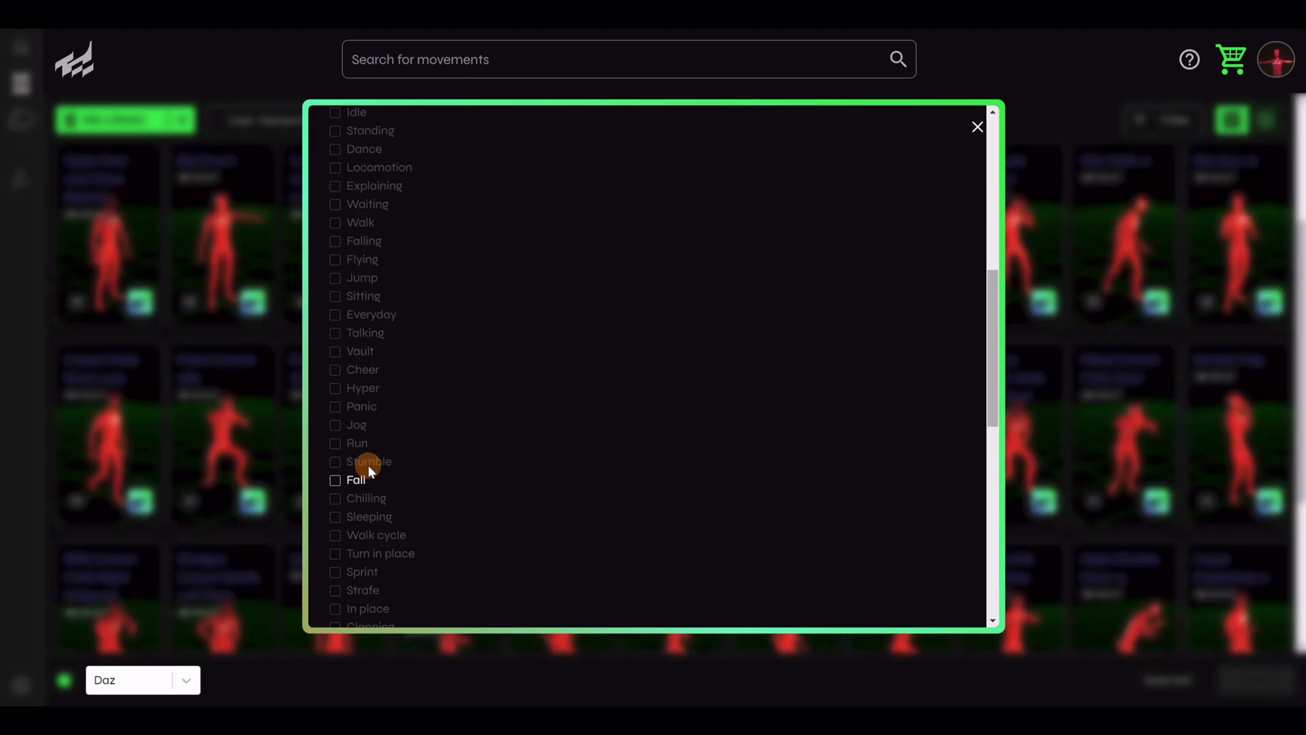
{"action": "key", "text": "Escape"}
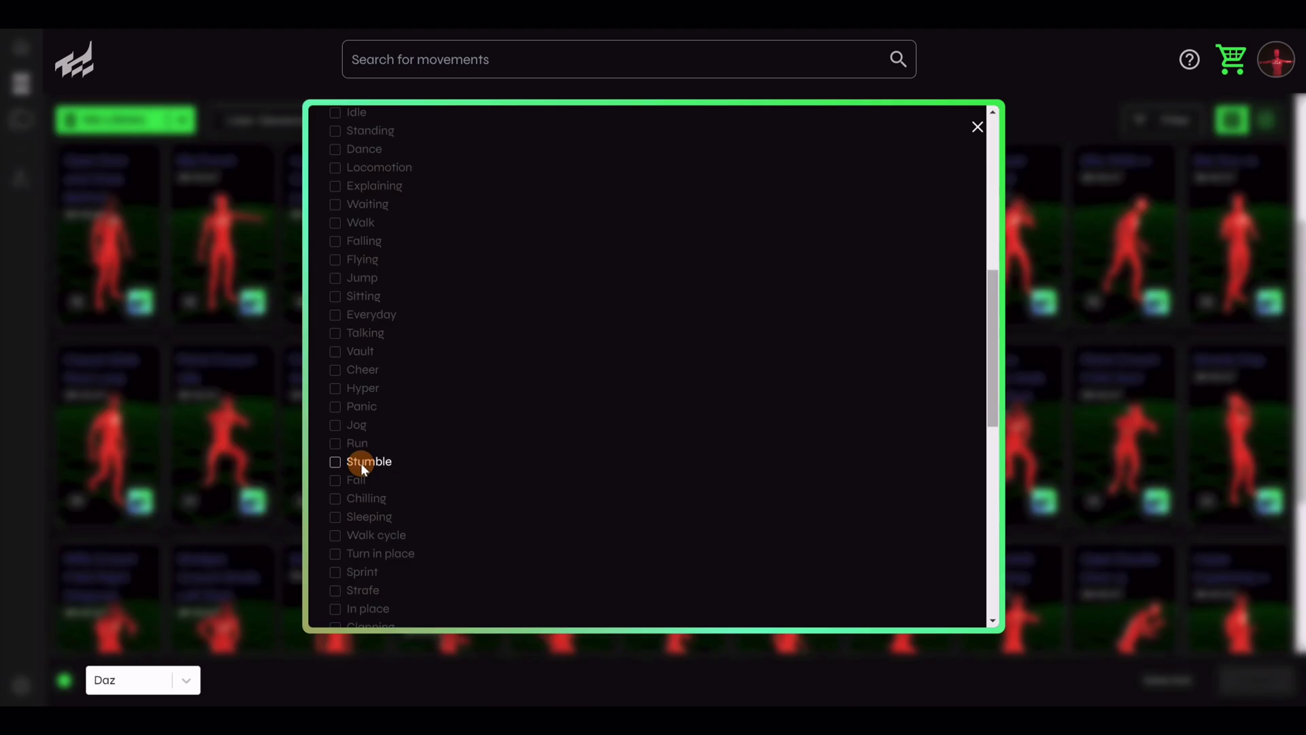
{"action": "left_click", "coordinate": [357, 443]}
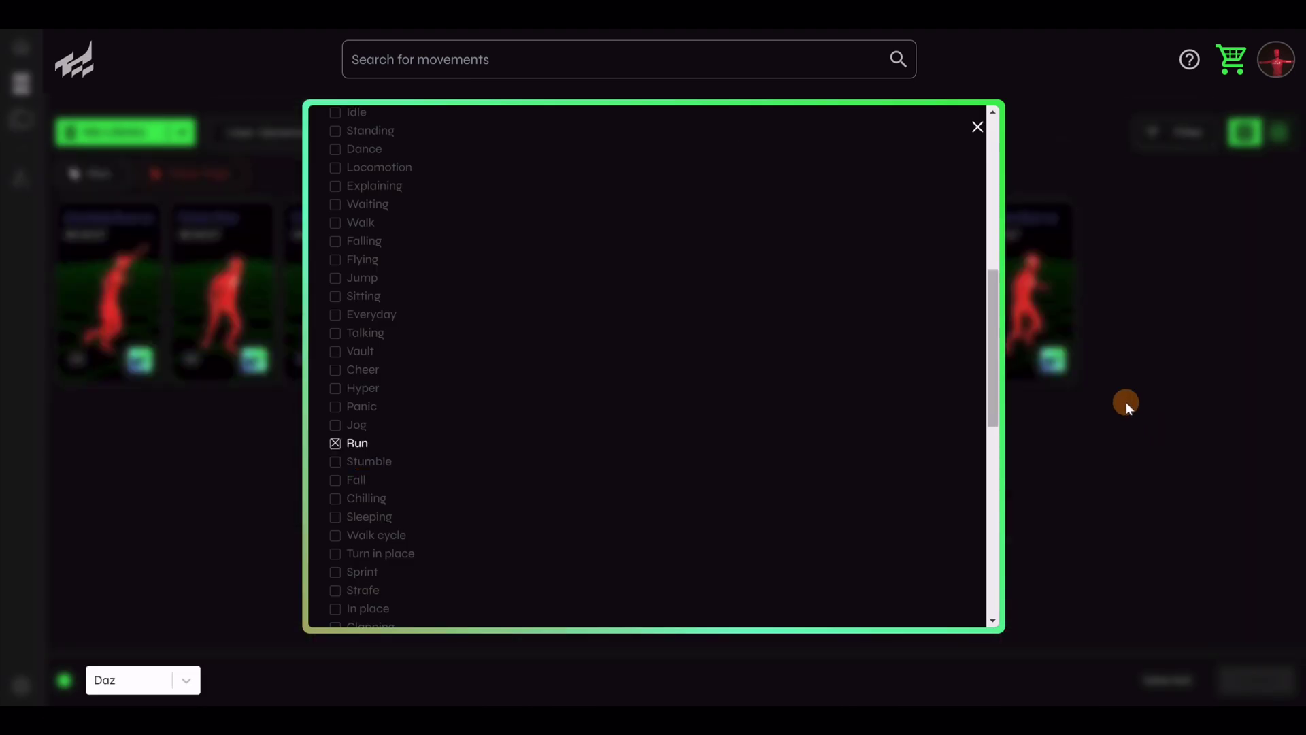
{"action": "left_click", "coordinate": [978, 128]}
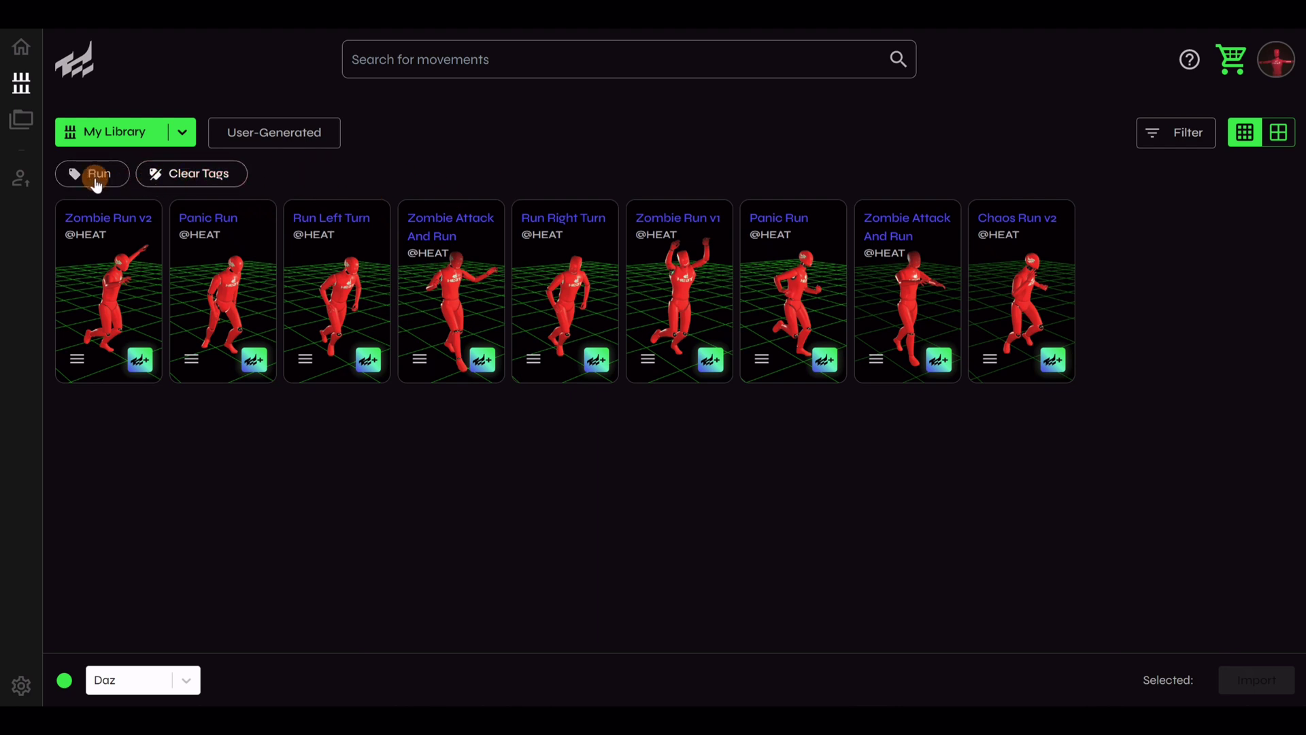
{"action": "left_click", "coordinate": [161, 176]}
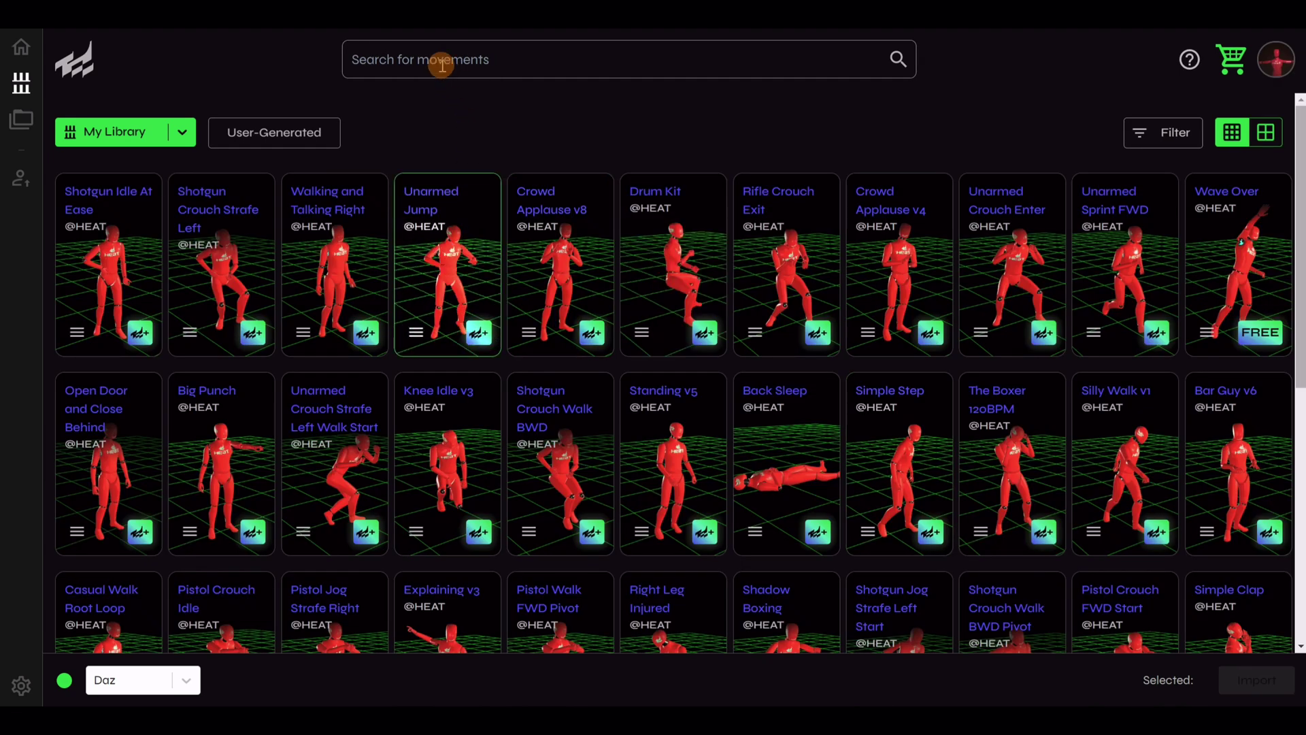
- Search the library for 'rifle' and preview the Rifle Crouch FWD Left Diagonal movement
{"action": "left_click", "coordinate": [441, 65]}
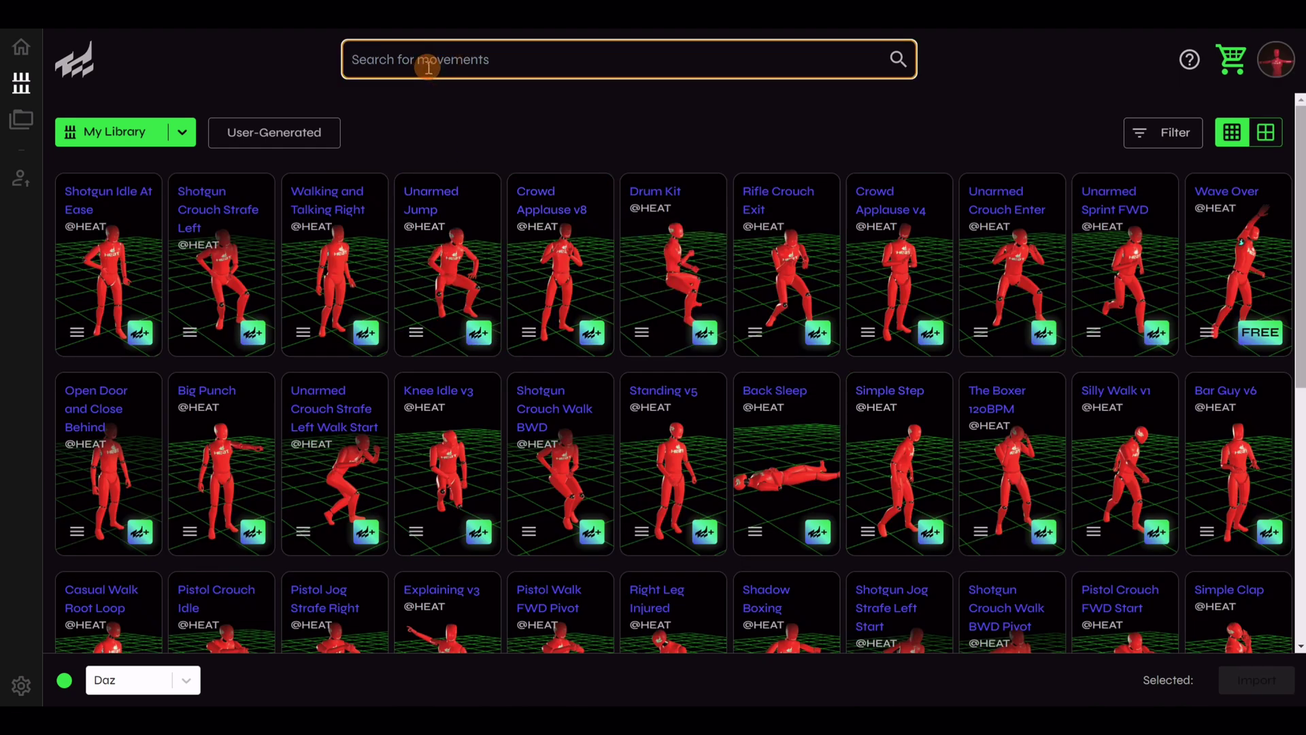
{"action": "type", "text": "rif"}
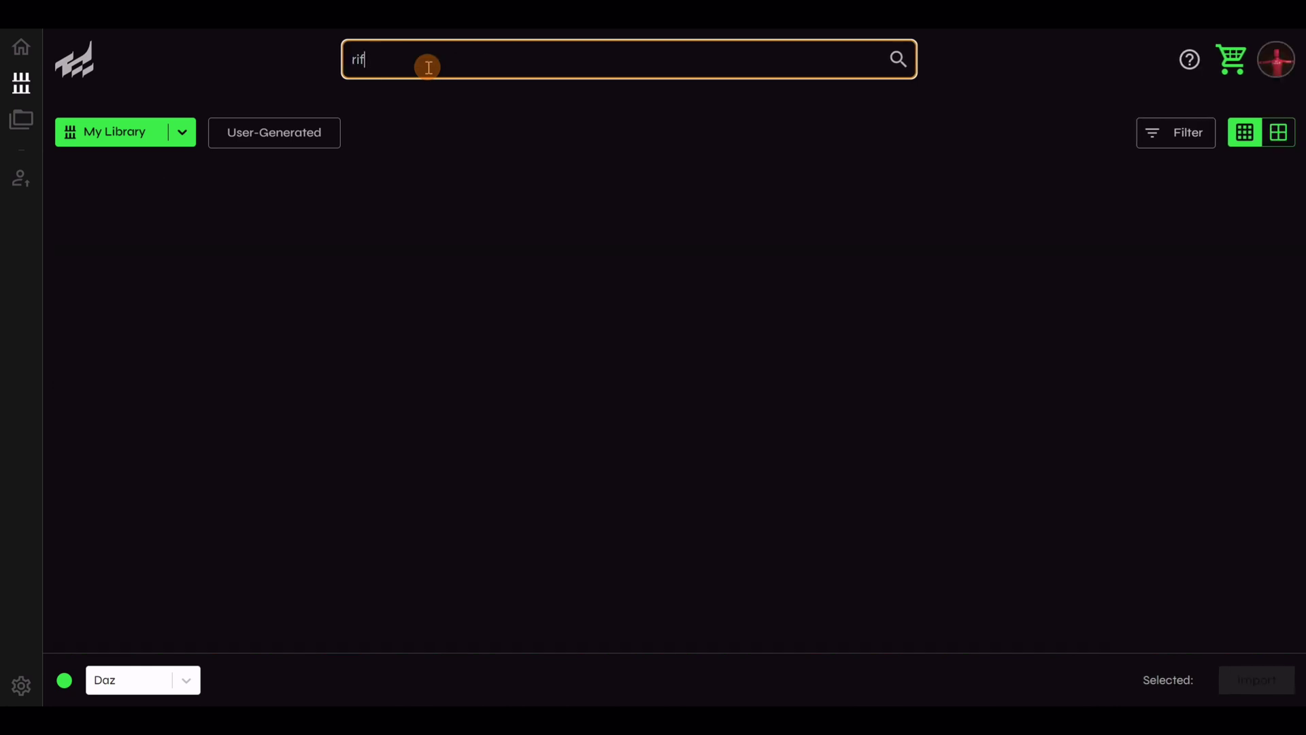
{"action": "type", "text": "le"}
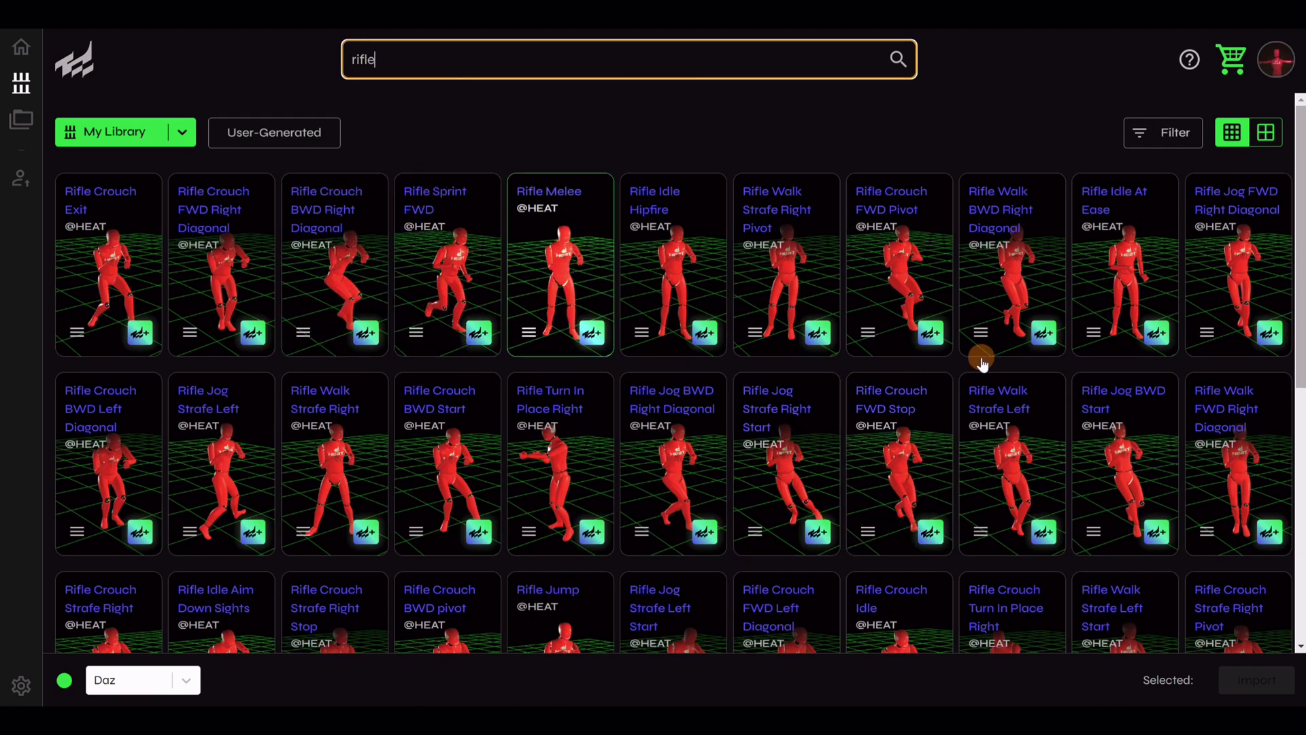
{"action": "scroll", "coordinate": [980, 376], "scroll_direction": "down", "scroll_amount": 2}
{"action": "scroll", "coordinate": [956, 407], "scroll_direction": "down", "scroll_amount": 2}
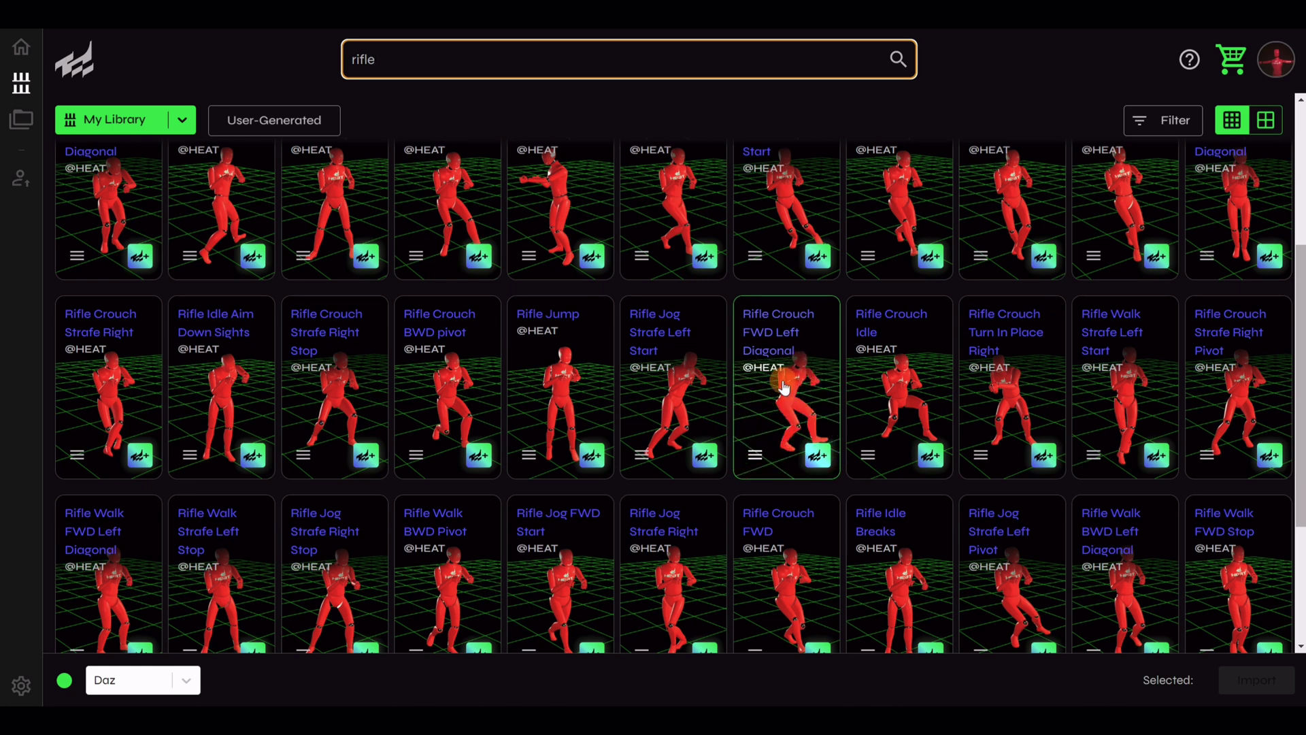
{"action": "left_click", "coordinate": [782, 385]}
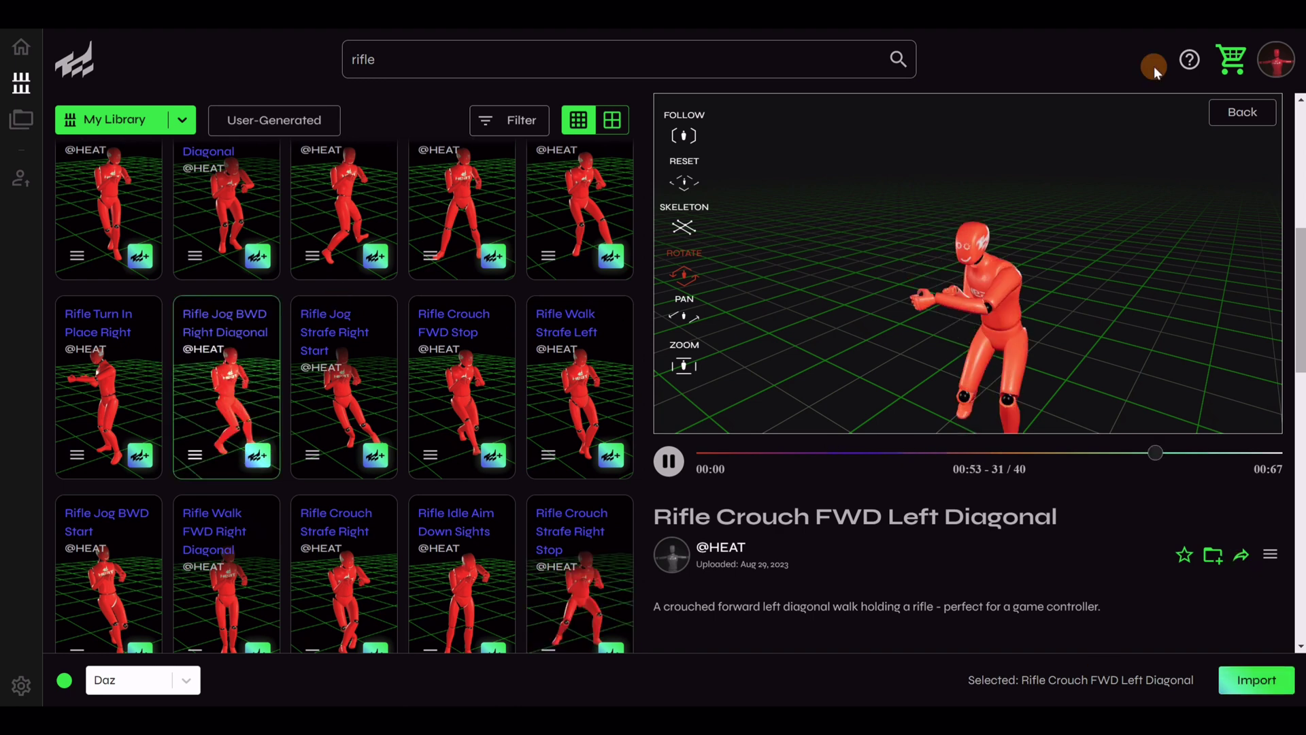
{"action": "left_click", "coordinate": [1225, 112]}
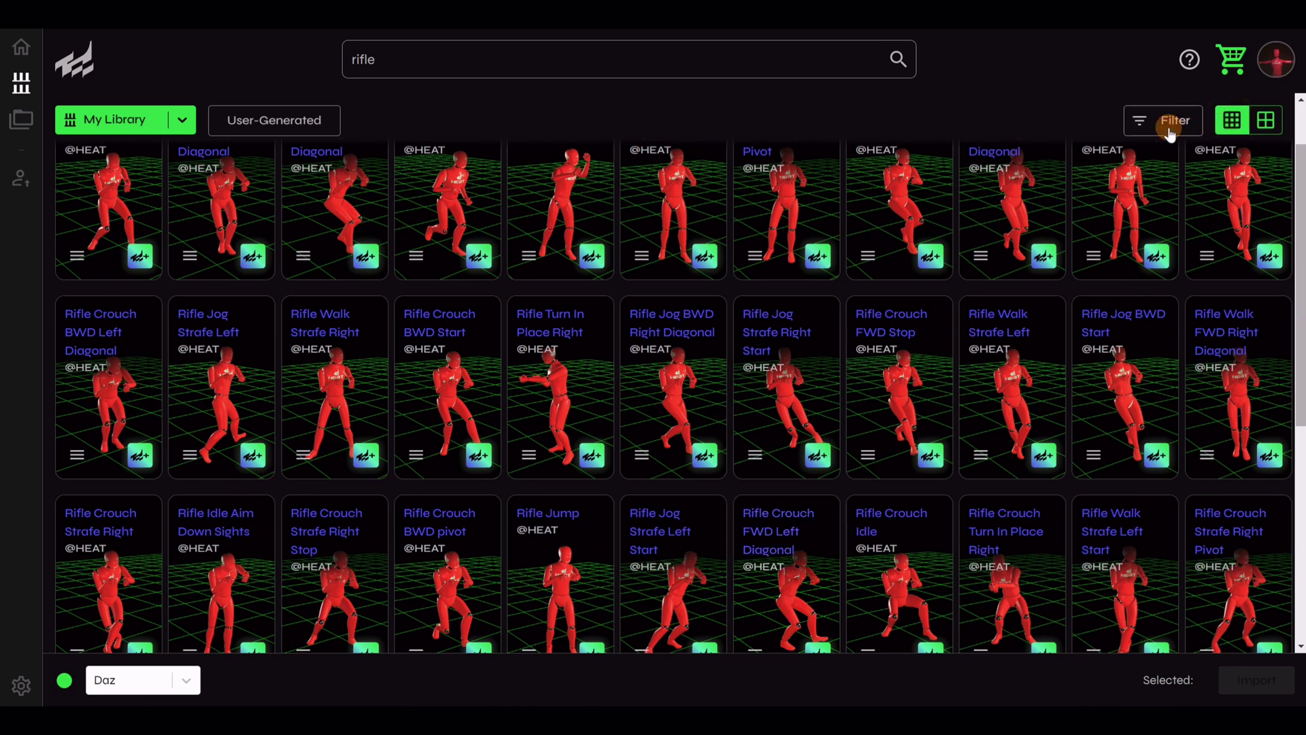
- Switch back to the compact small-card grid and clear the rifle search
{"action": "left_click", "coordinate": [1267, 122]}
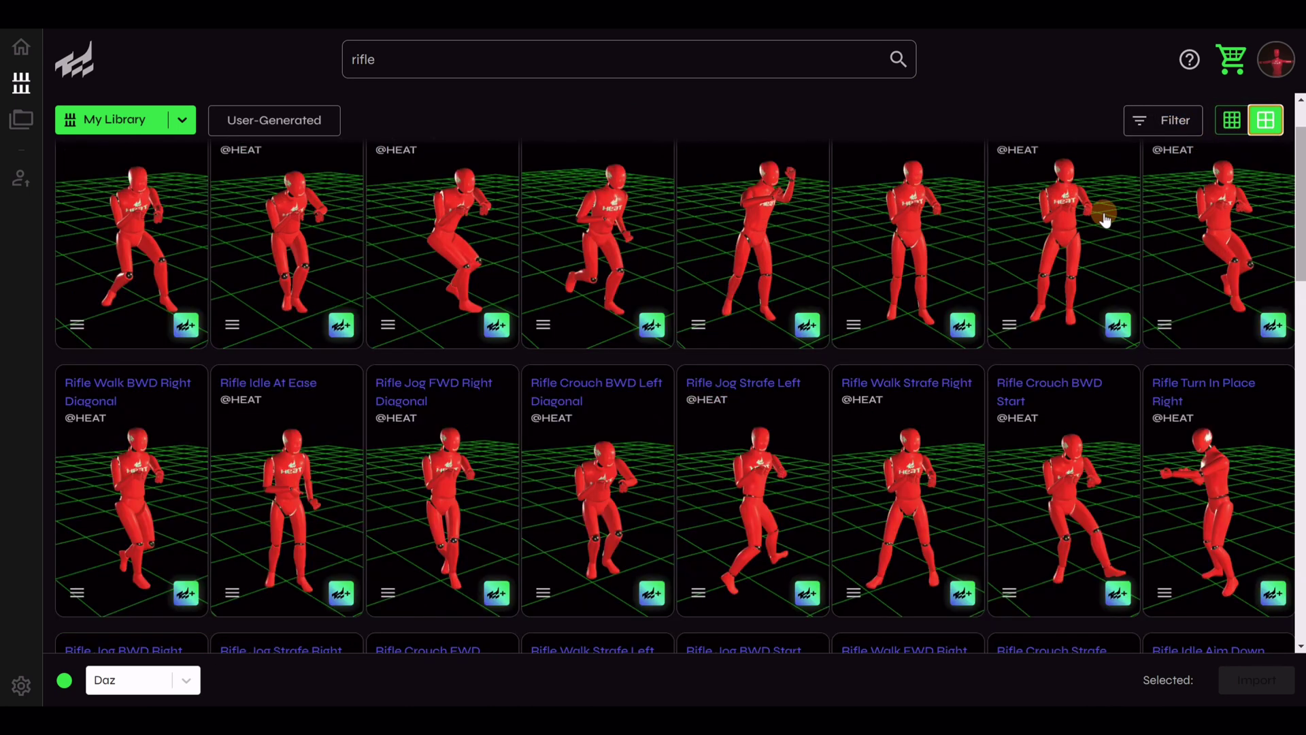
{"action": "left_click", "coordinate": [1232, 120]}
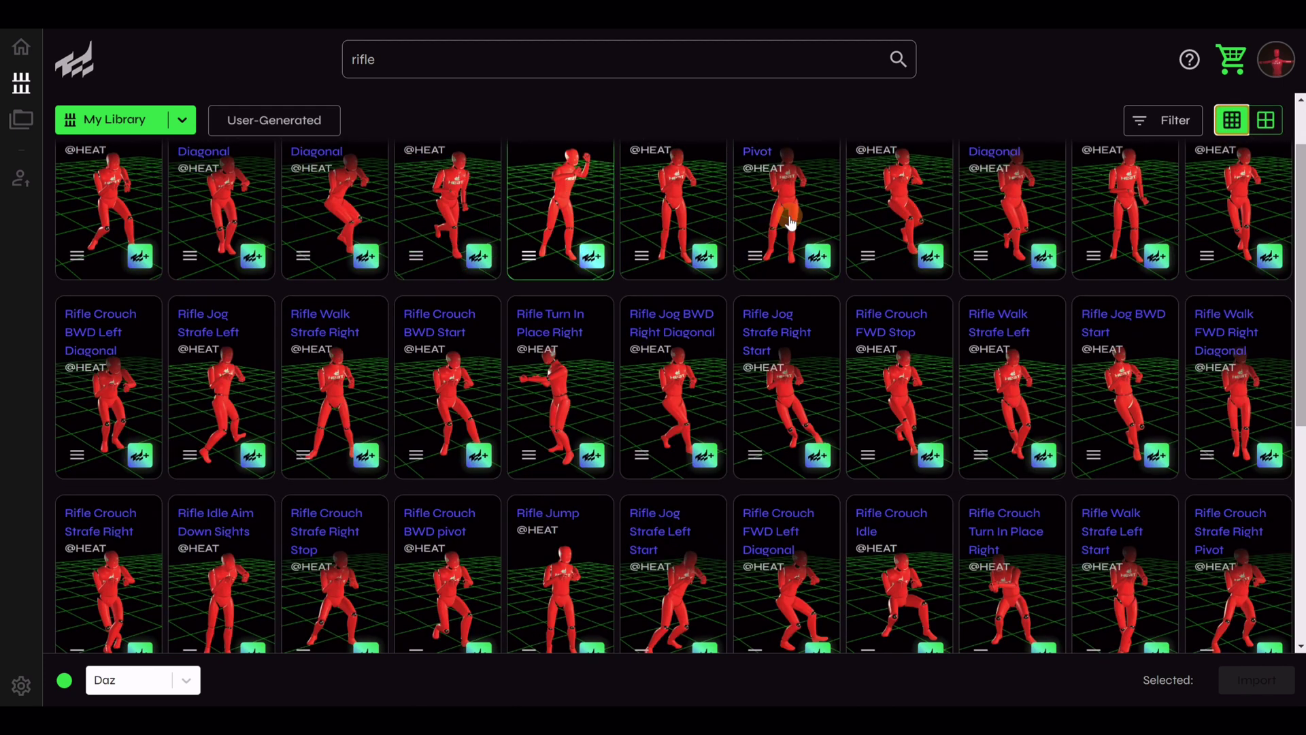
{"action": "left_click", "coordinate": [20, 121]}
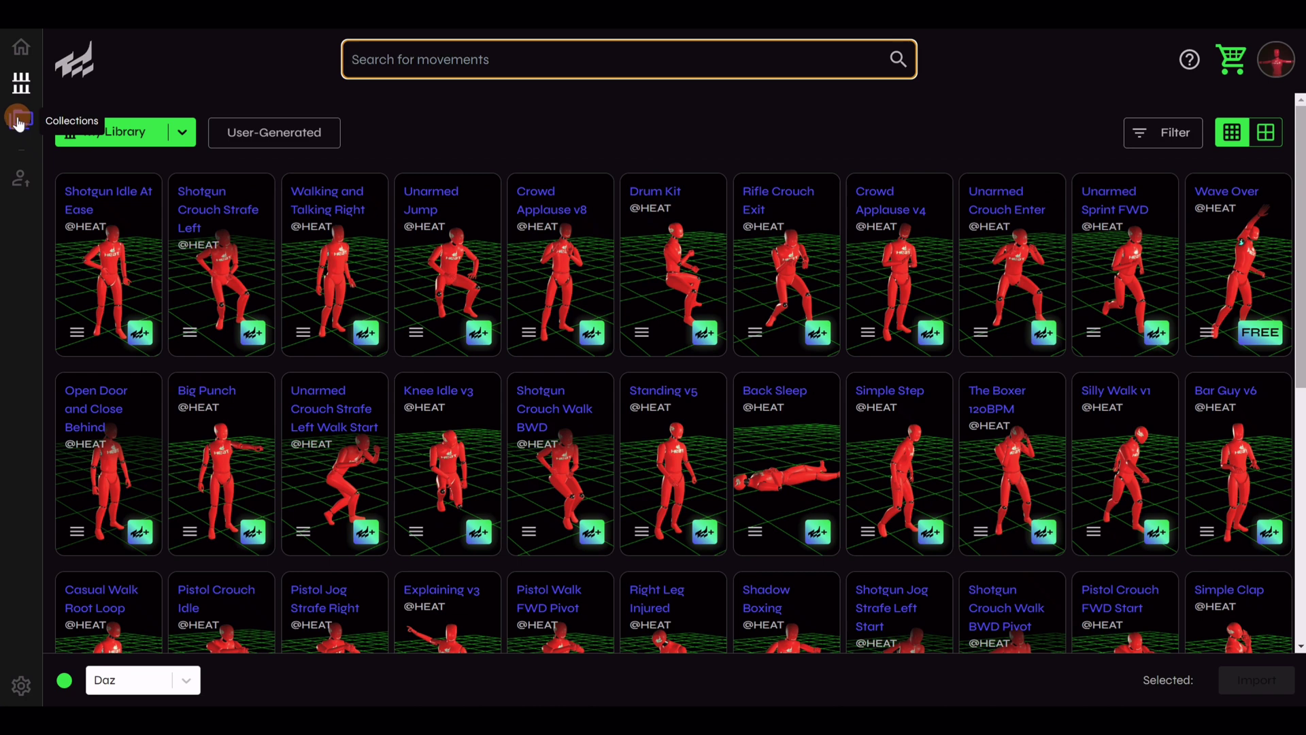
{"action": "left_click", "coordinate": [18, 122]}
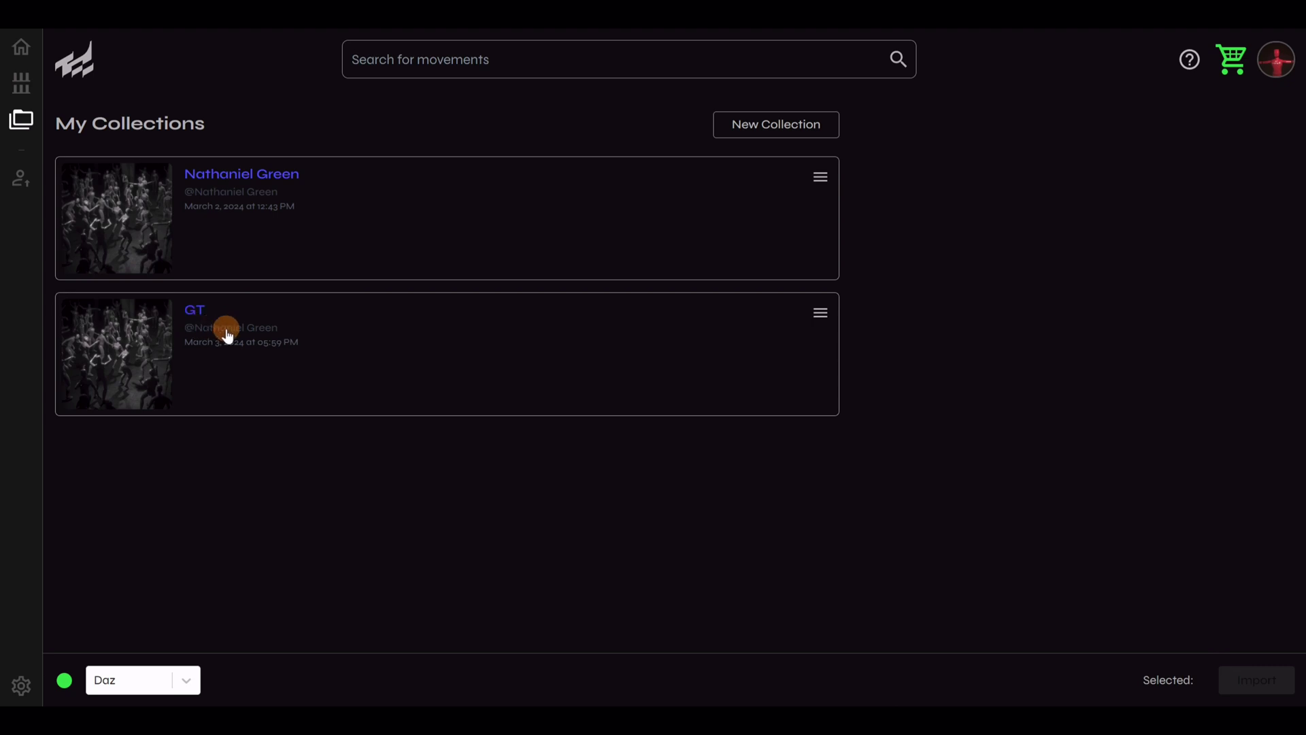
{"action": "left_click", "coordinate": [271, 180]}
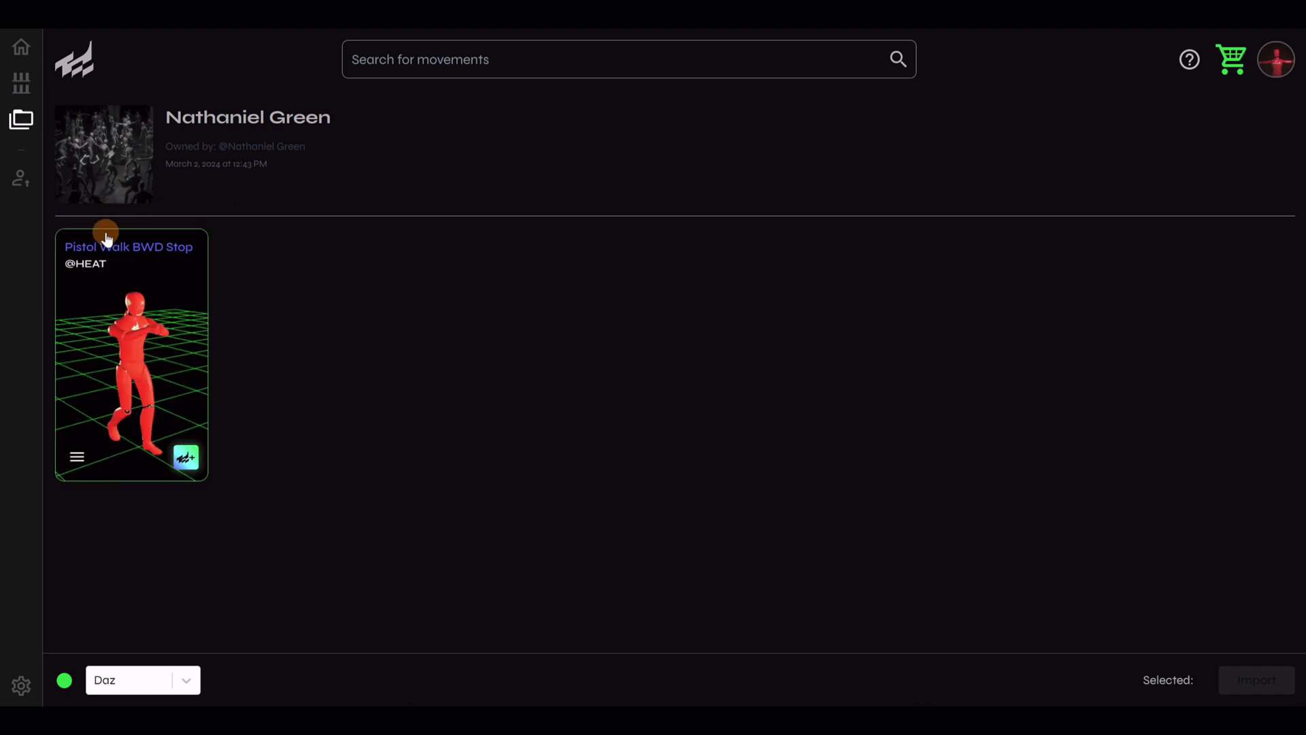
{"action": "left_click", "coordinate": [20, 87]}
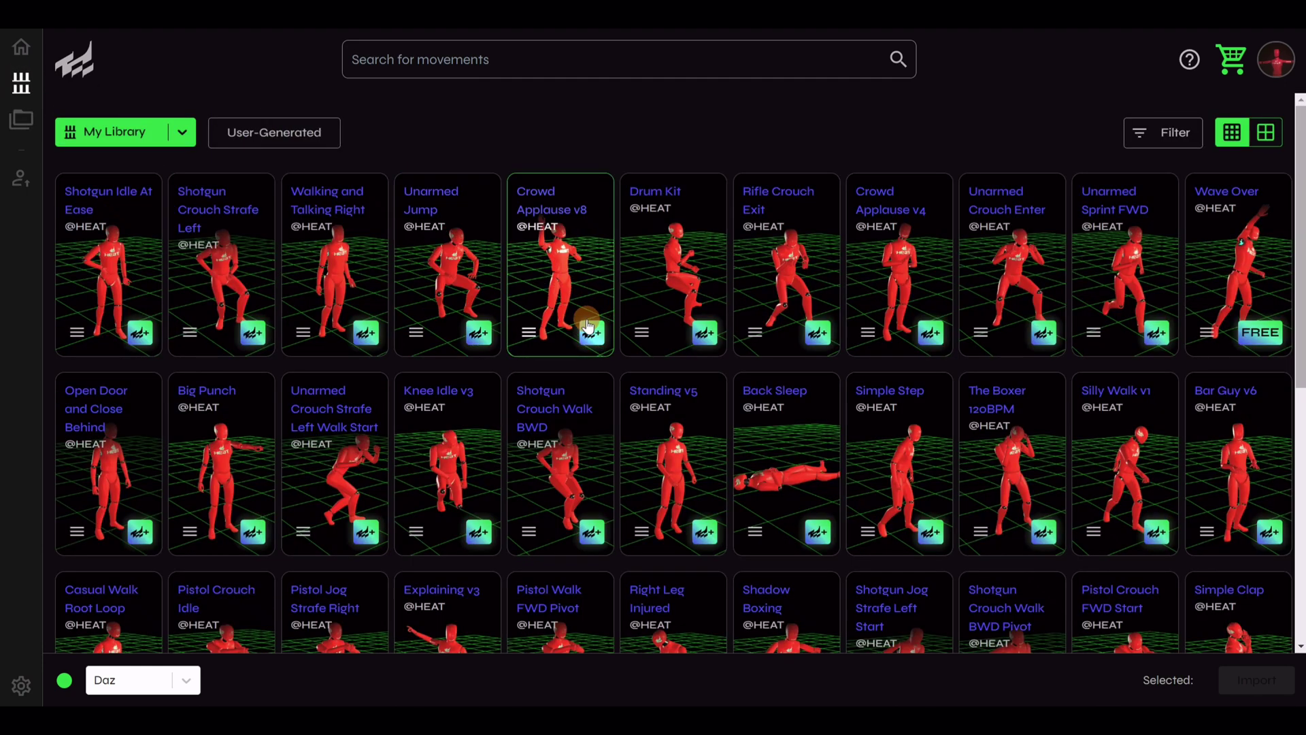
- Save Crowd Applause v8 to the first collection from its card menu
{"action": "left_click", "coordinate": [528, 334]}
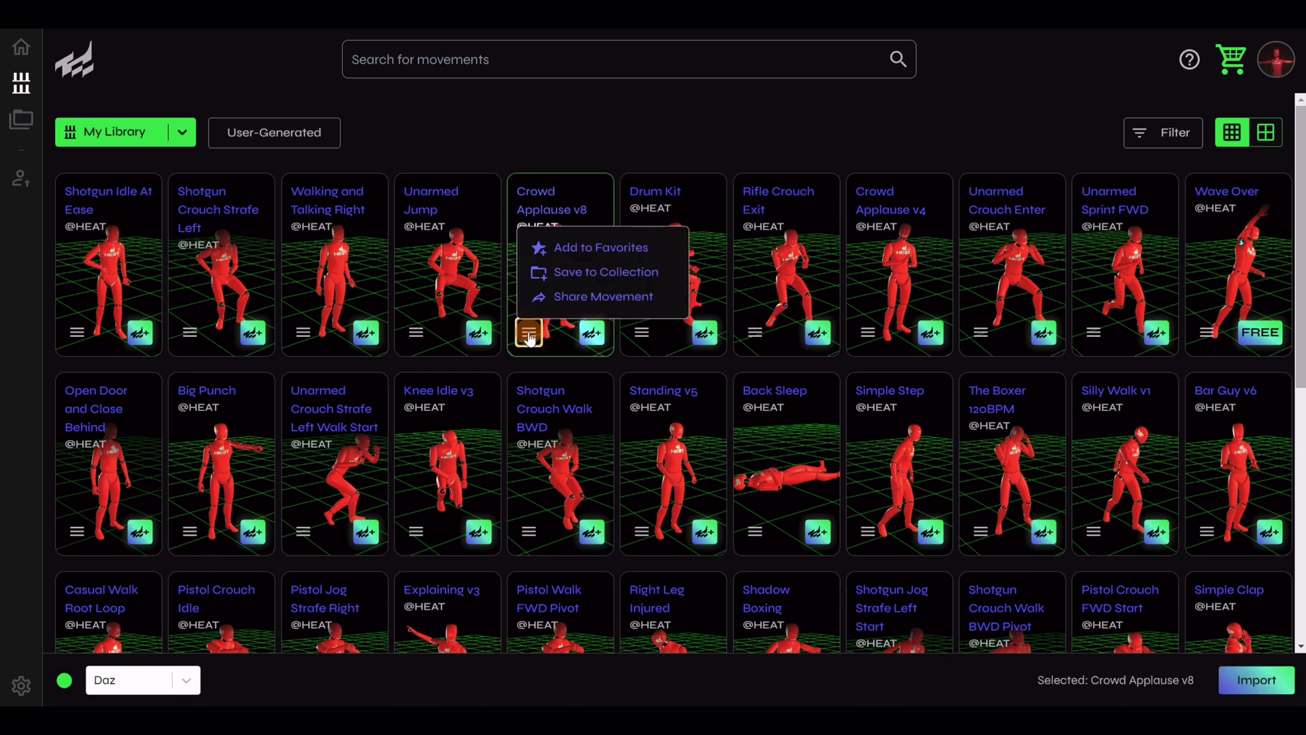
{"action": "left_click", "coordinate": [589, 279]}
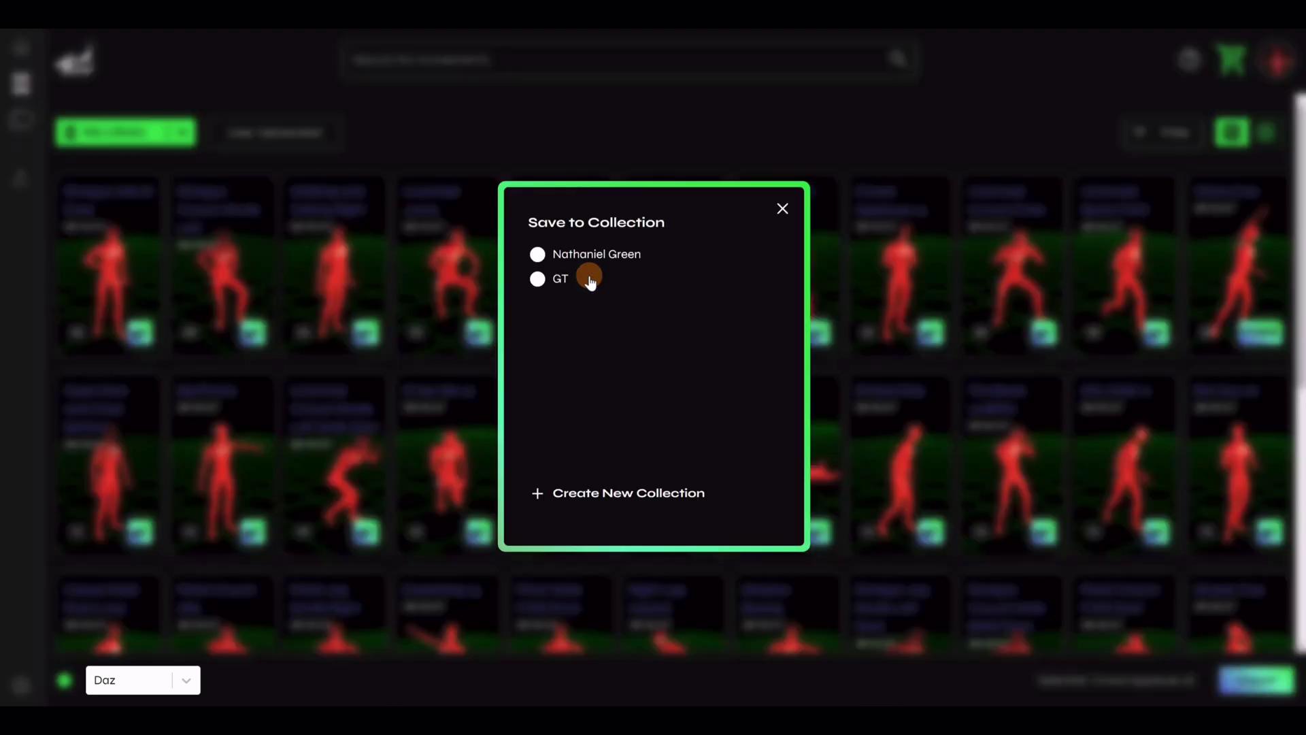
{"action": "left_click", "coordinate": [536, 256]}
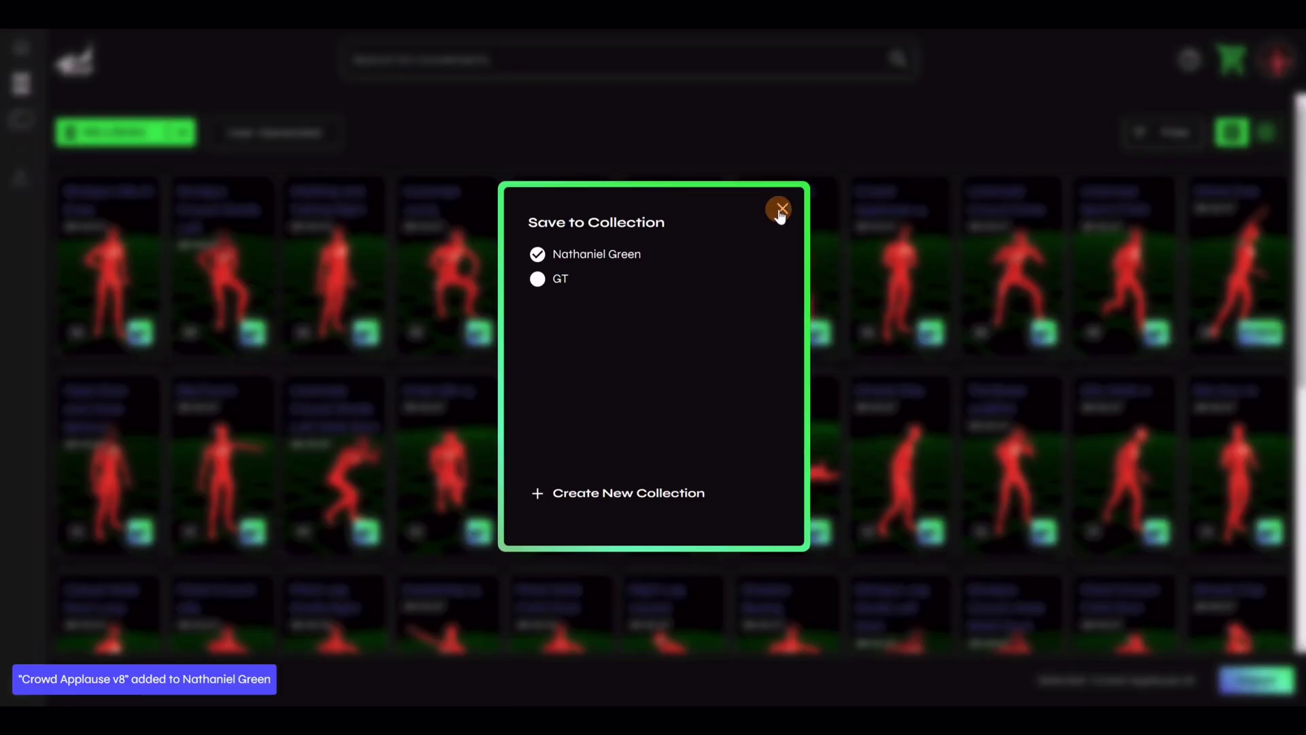
{"action": "left_click", "coordinate": [781, 211]}
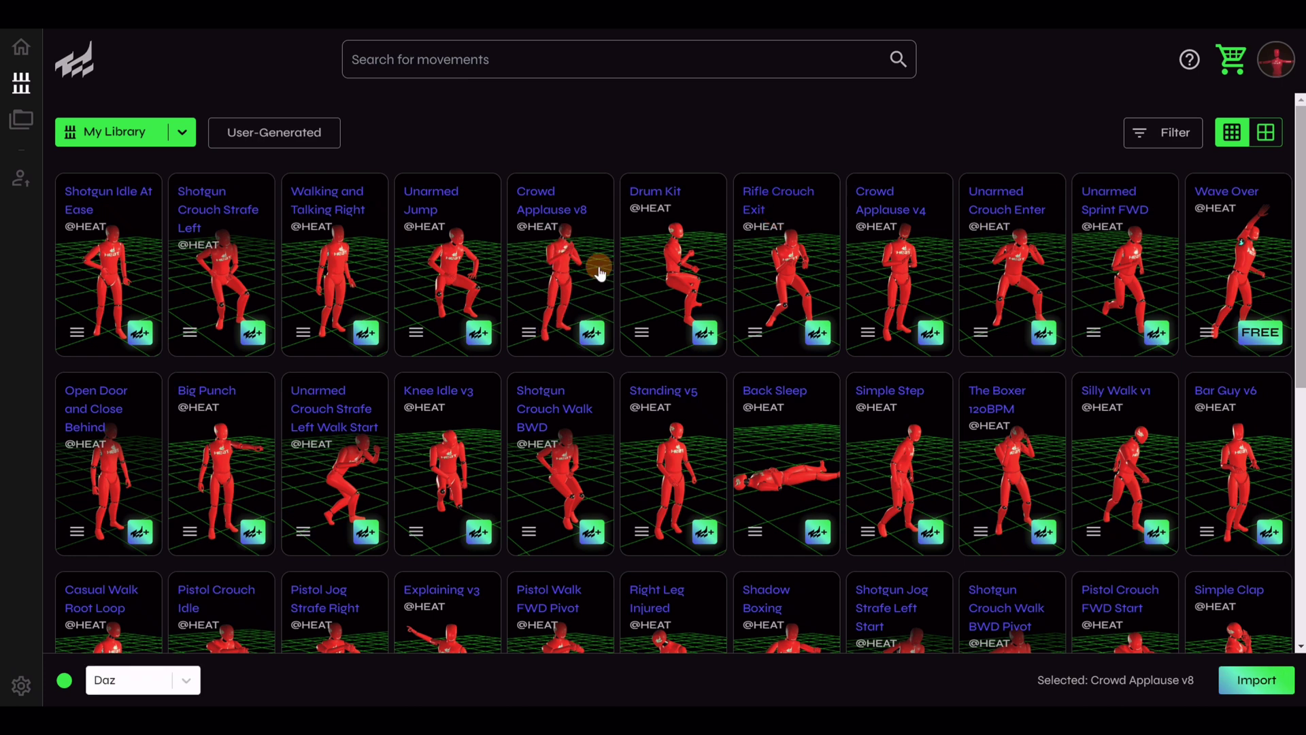
- Open the first collection to inspect its contents
{"action": "left_click", "coordinate": [23, 121]}
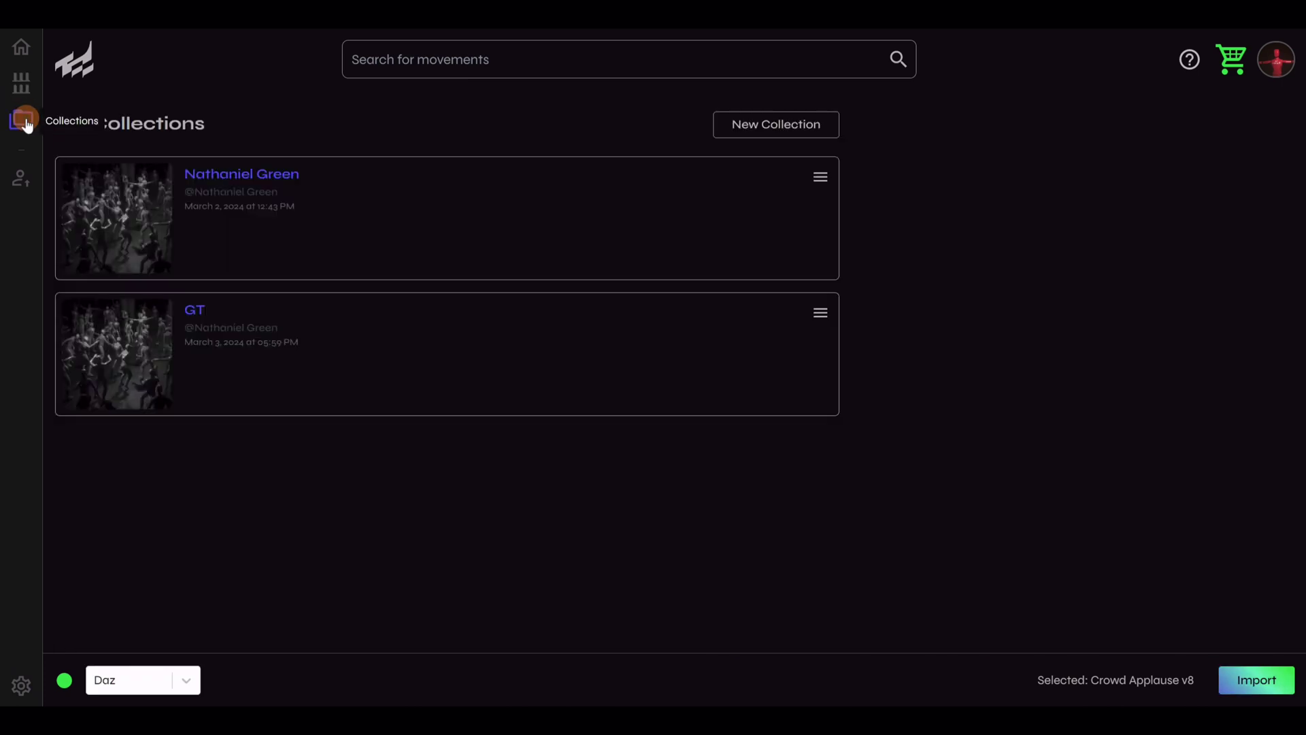
{"action": "left_click", "coordinate": [214, 174]}
{"action": "left_click", "coordinate": [153, 361]}
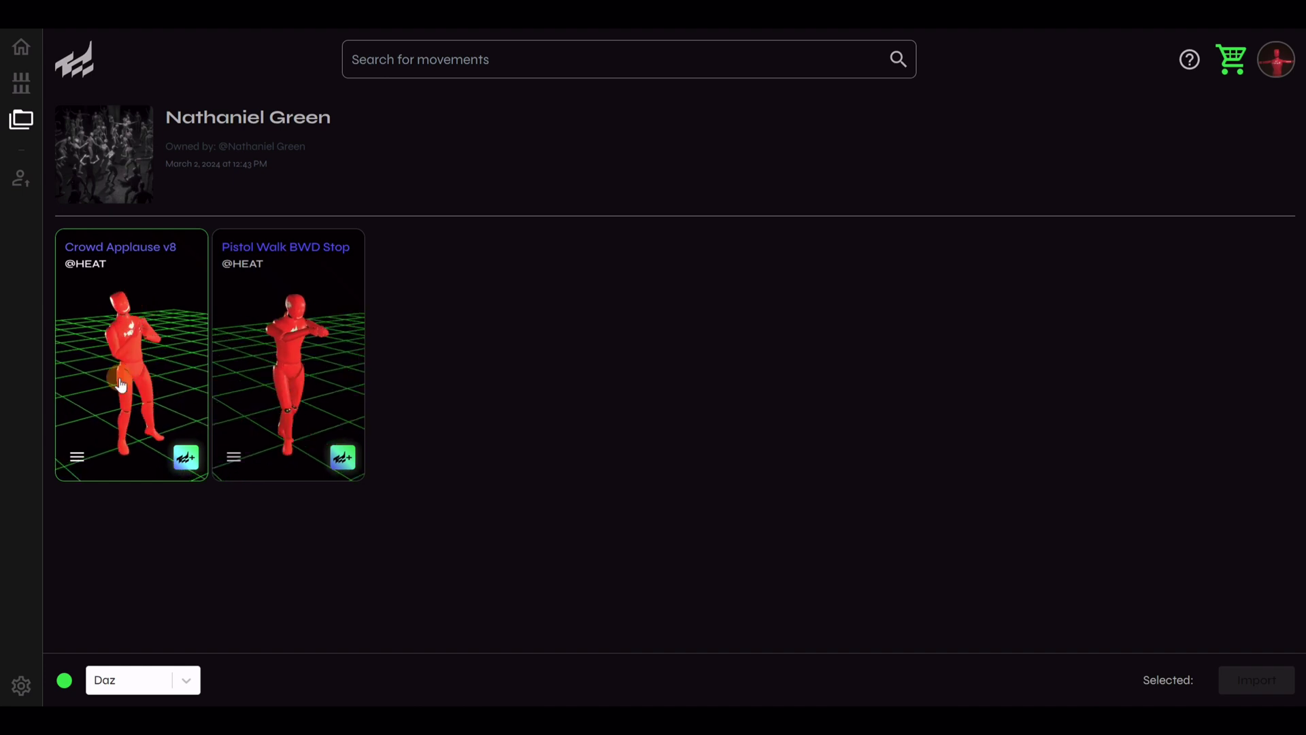
{"action": "left_click", "coordinate": [552, 323]}
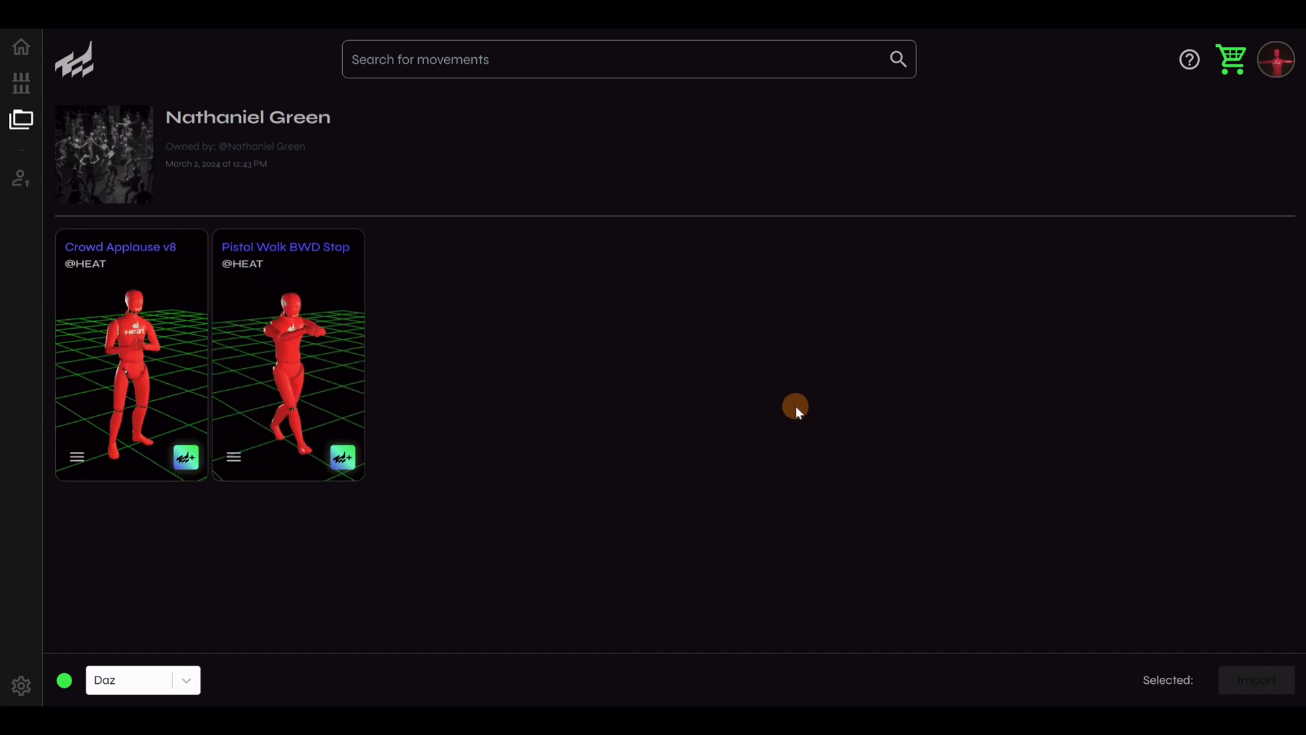
- Untick the first collection for Crowd Applause v8 in Save to Collection
{"action": "left_click", "coordinate": [76, 458]}
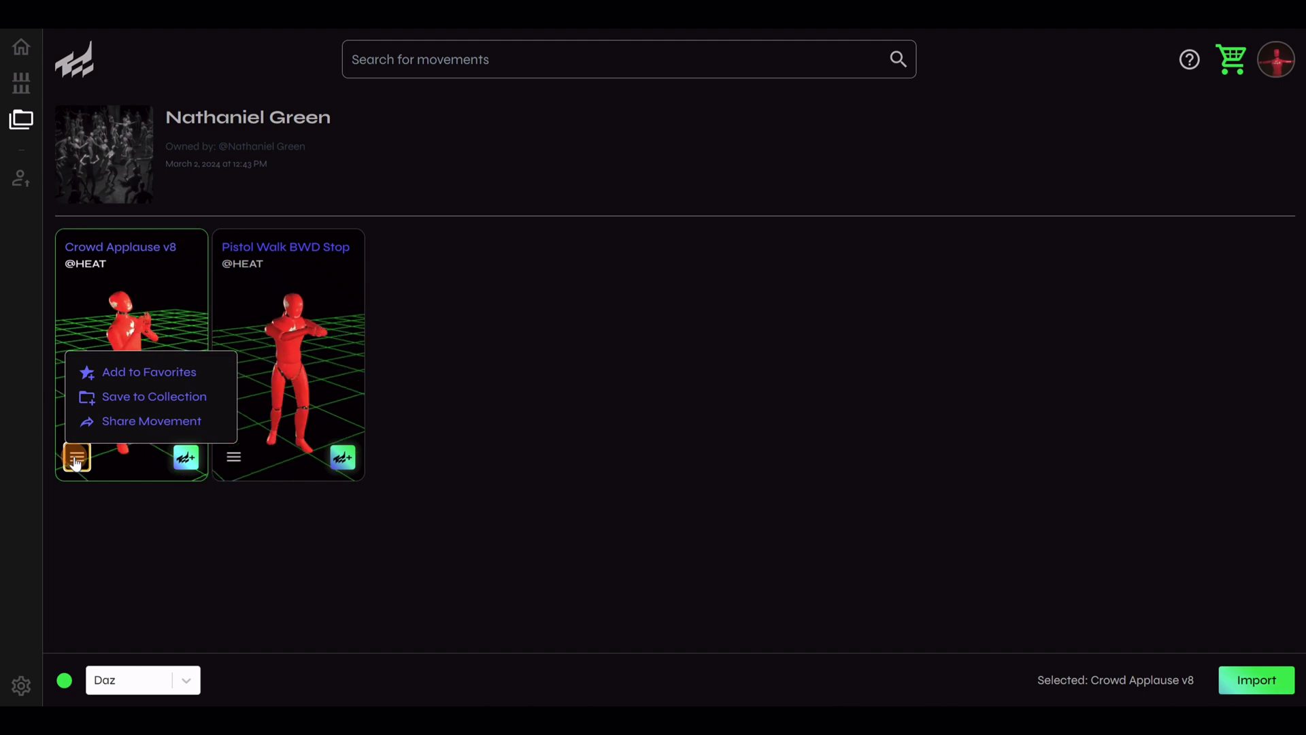
{"action": "left_click", "coordinate": [130, 406]}
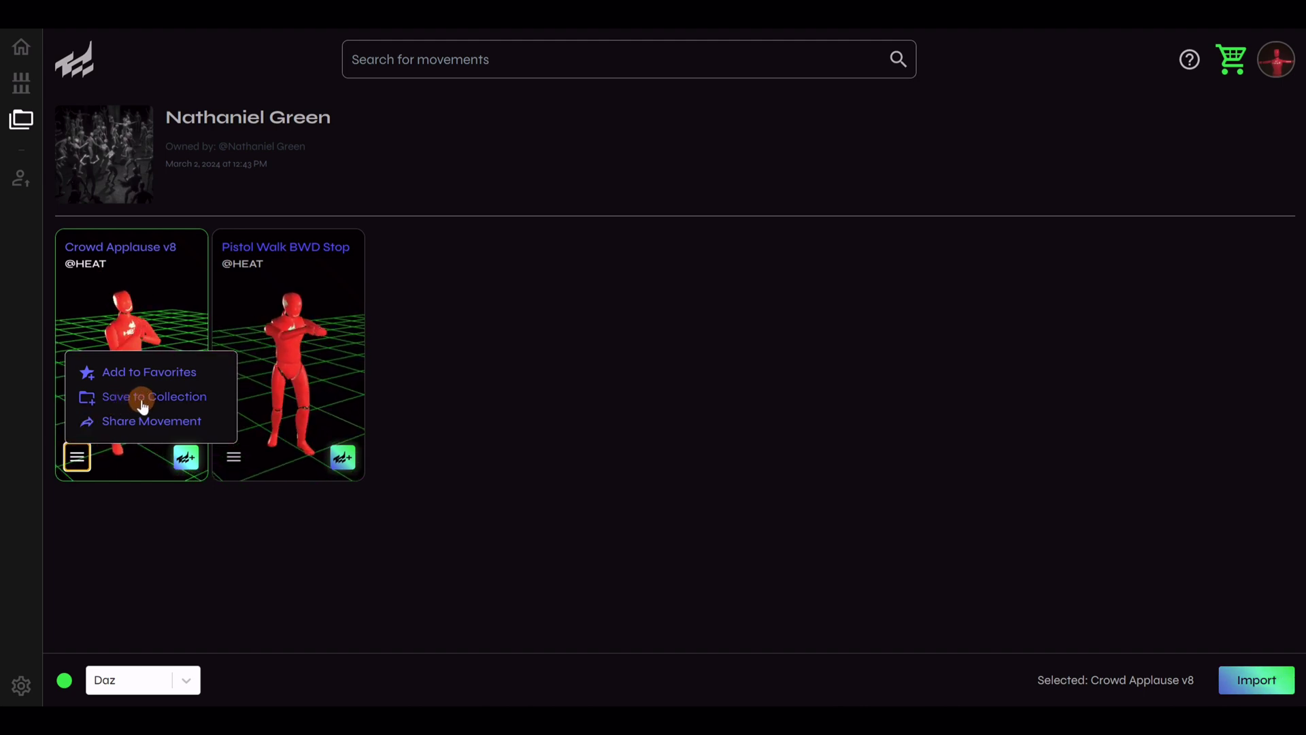
{"action": "left_click", "coordinate": [143, 406]}
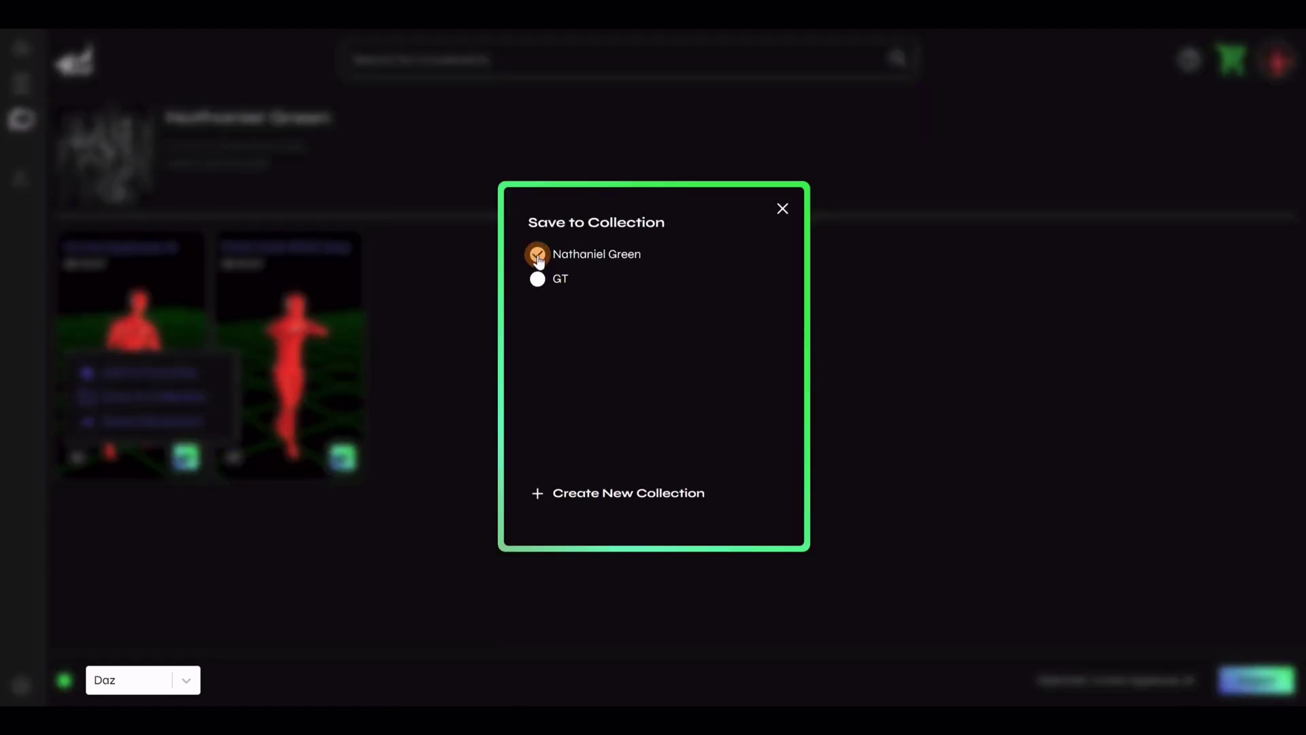
{"action": "left_click", "coordinate": [536, 258]}
{"action": "left_click", "coordinate": [783, 208]}
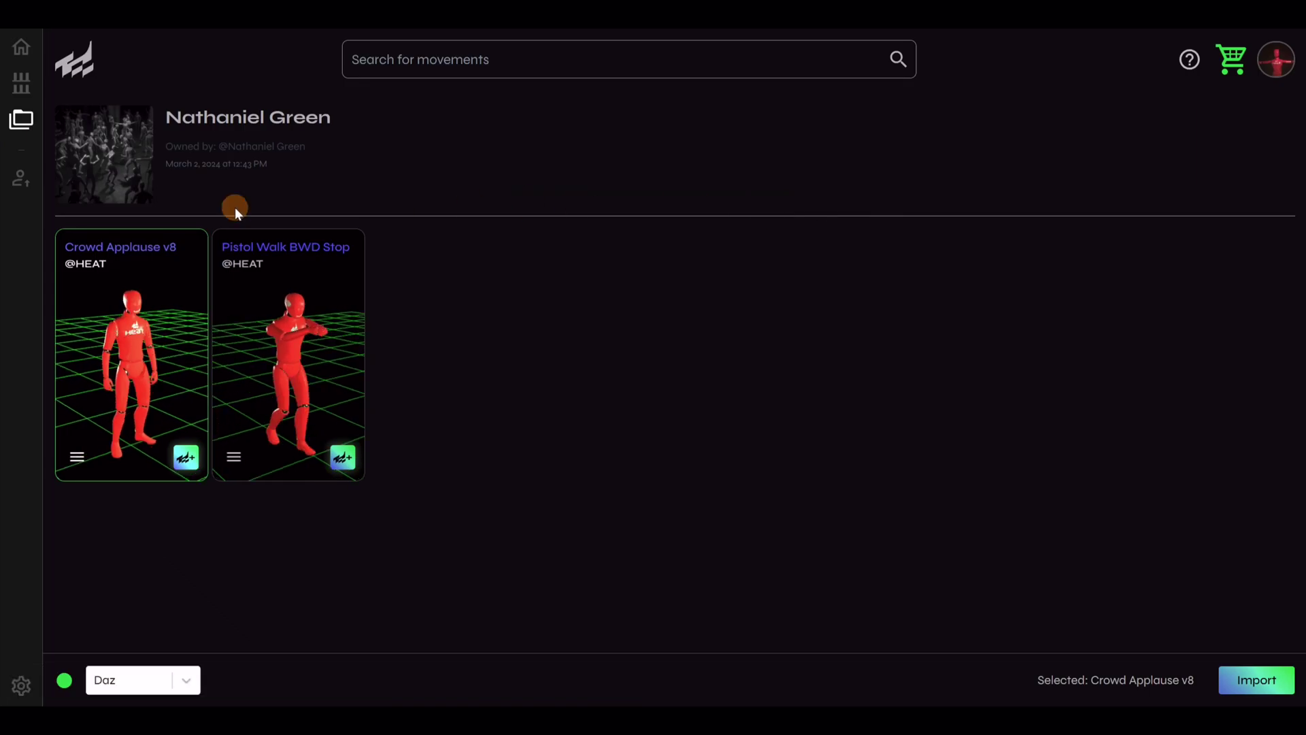
- Confirm the first collection now holds only Pistol Walk BWD Stop, then return to the library
{"action": "left_click", "coordinate": [23, 86]}
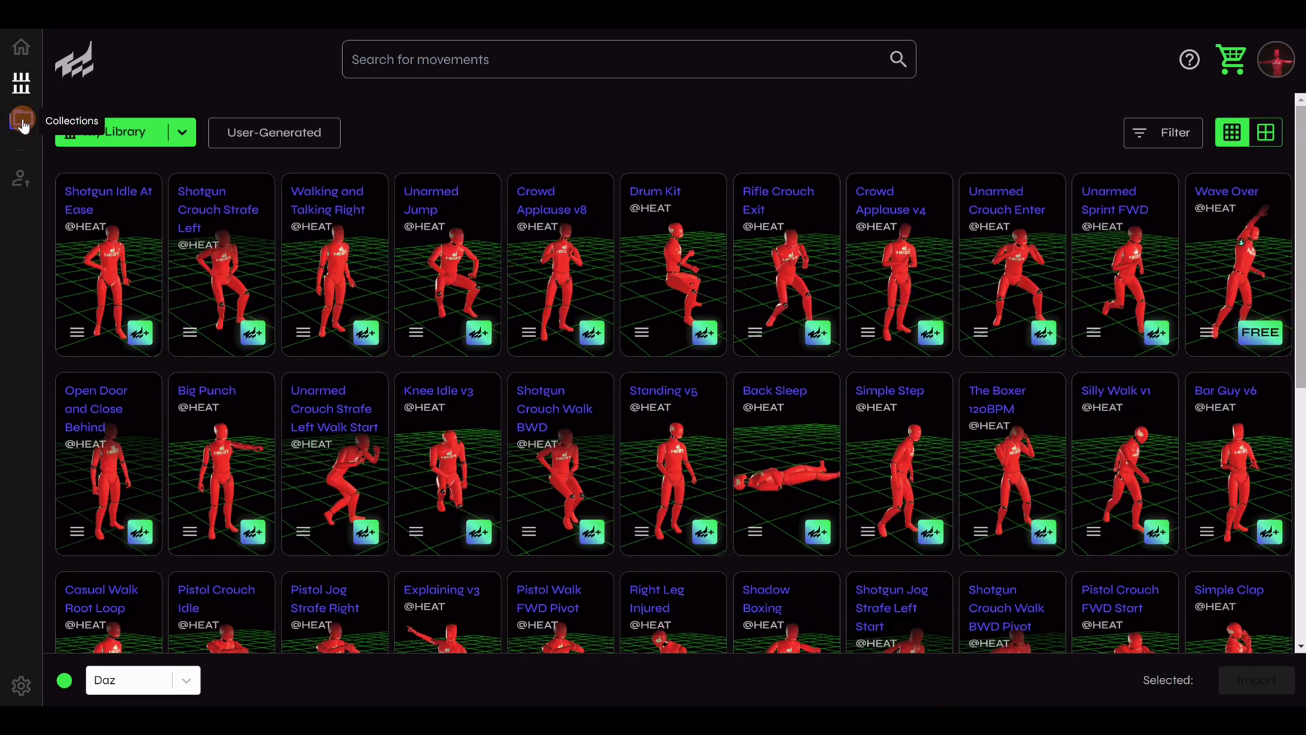
{"action": "left_click", "coordinate": [22, 123]}
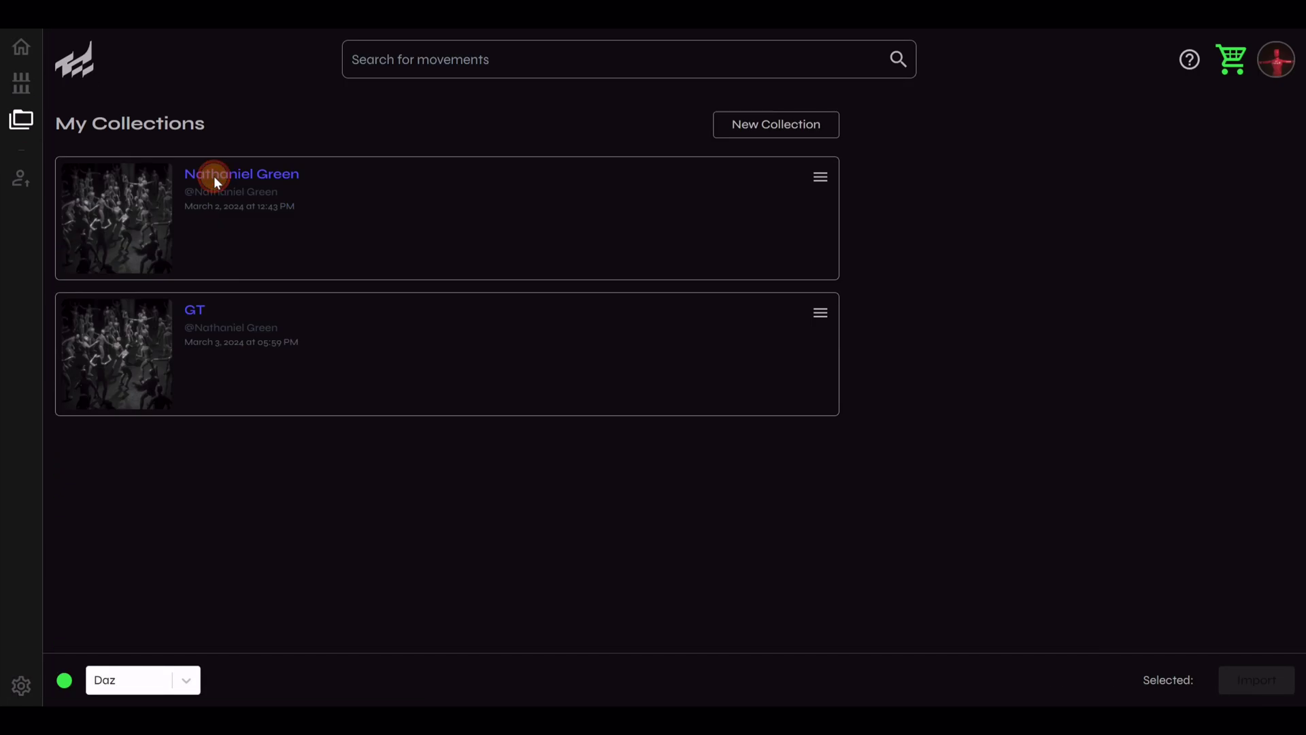
{"action": "left_click", "coordinate": [213, 176]}
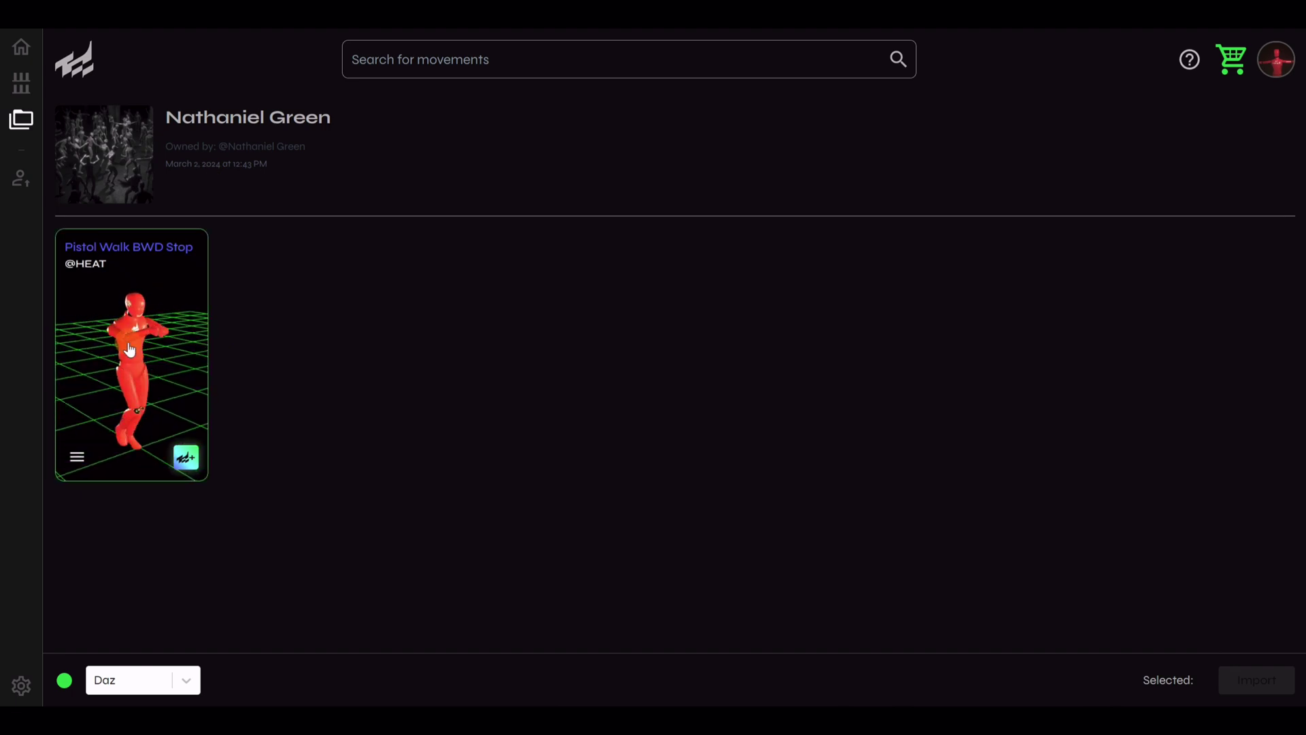
{"action": "left_click", "coordinate": [21, 83]}
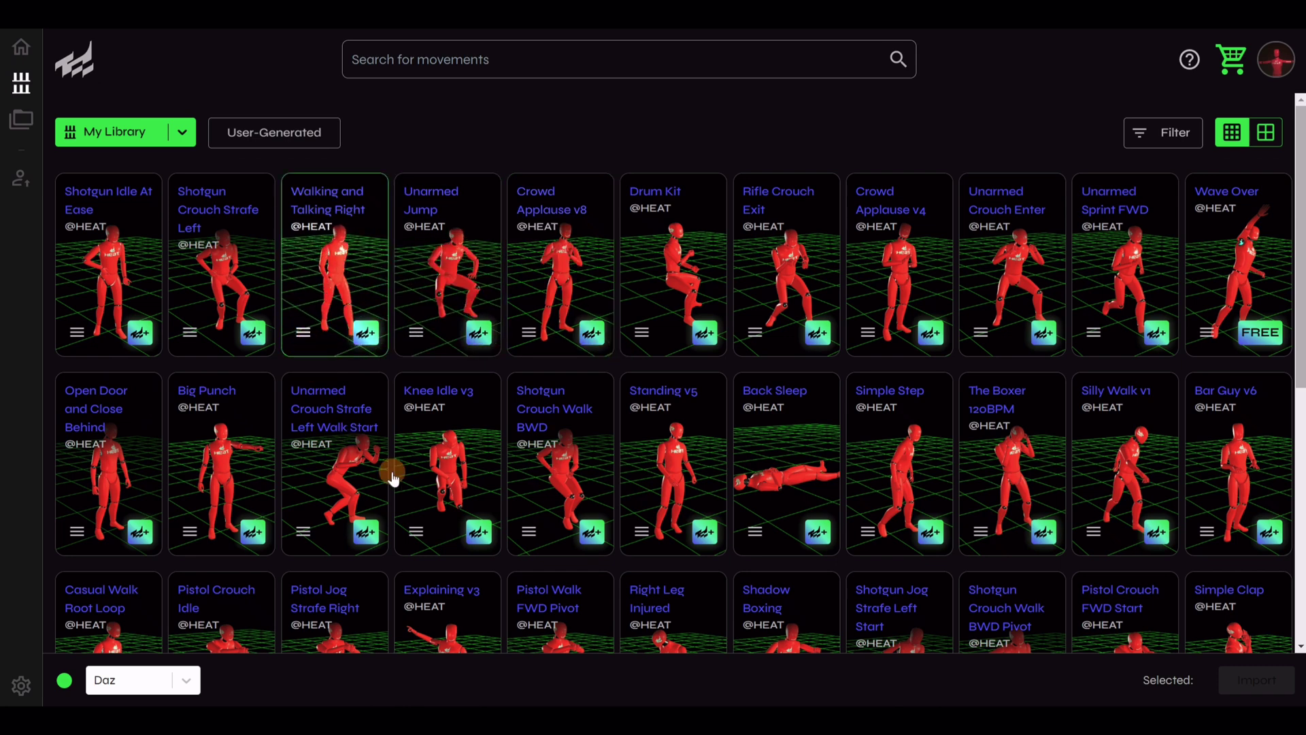
- Add Back Sleep to Favorites from its card menu
{"action": "scroll", "coordinate": [544, 466], "scroll_direction": "down", "scroll_amount": 1}
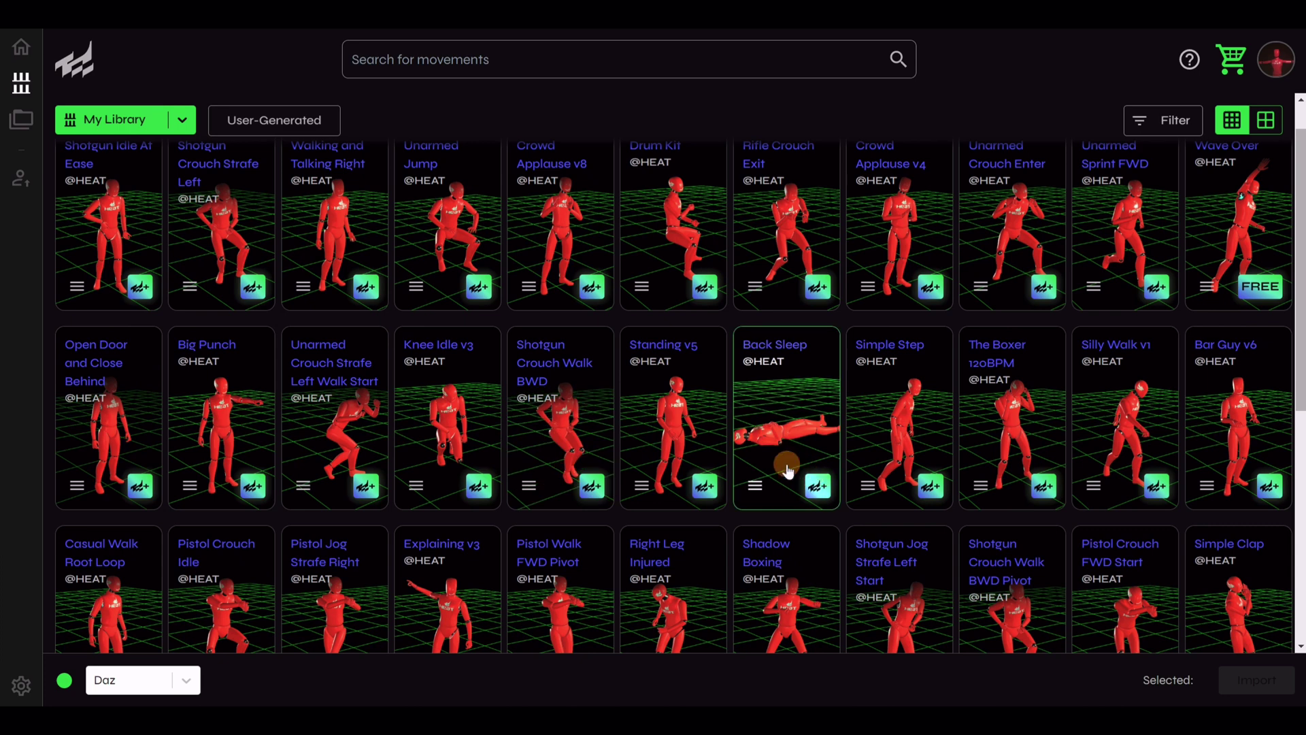
{"action": "left_click", "coordinate": [753, 488]}
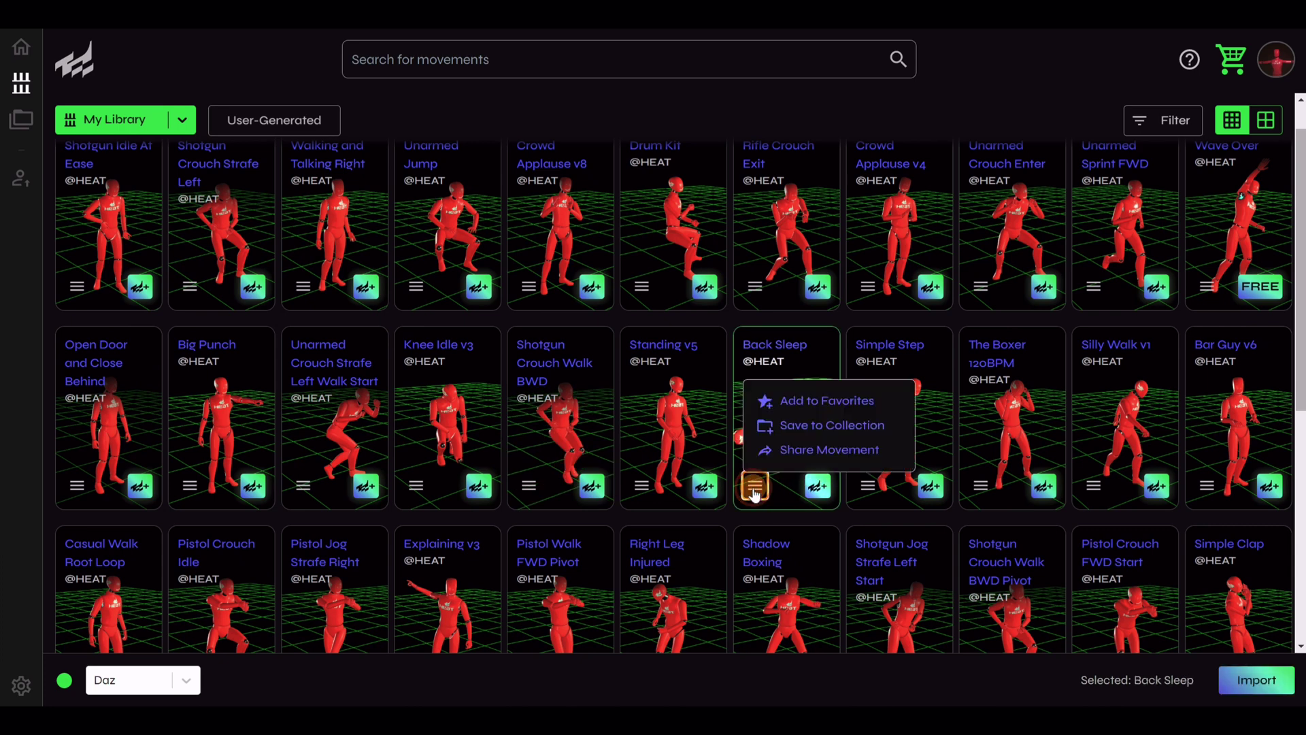
{"action": "left_click", "coordinate": [799, 405]}
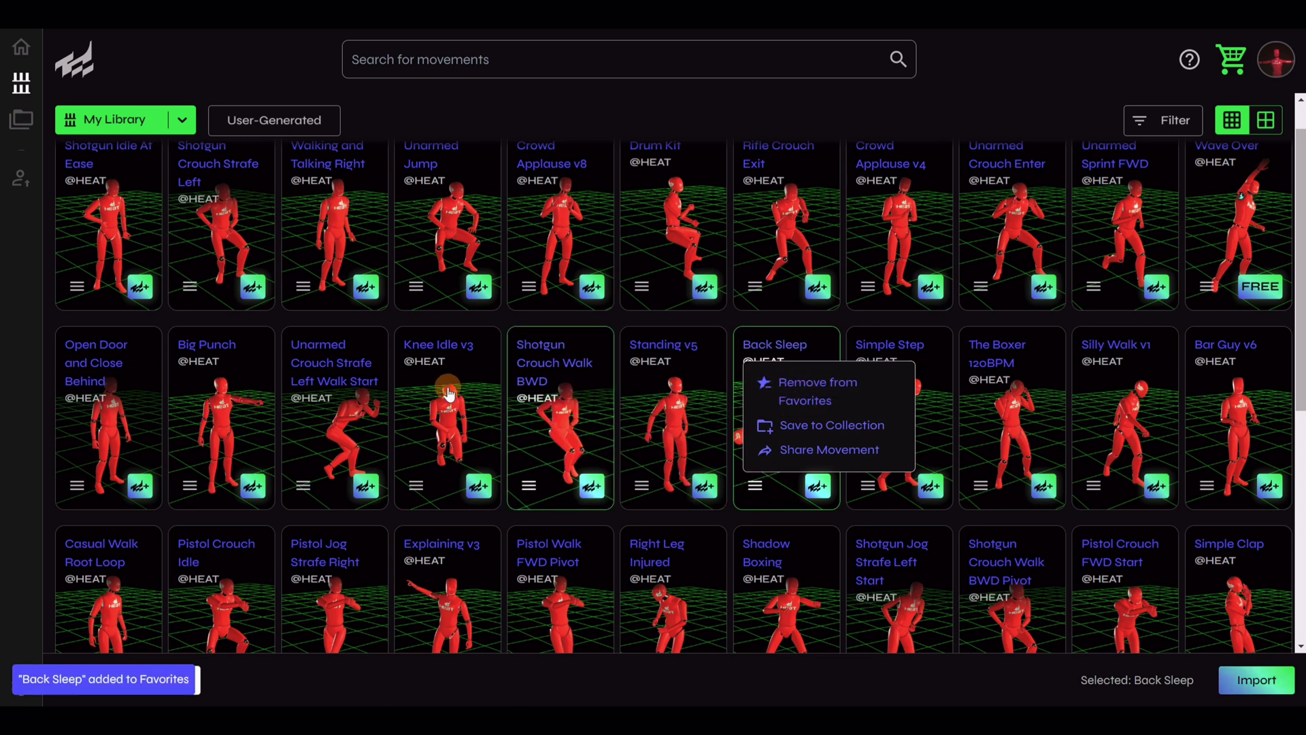
- Switch My Library to the Favorites view to show Back Sleep
{"action": "left_click", "coordinate": [20, 84]}
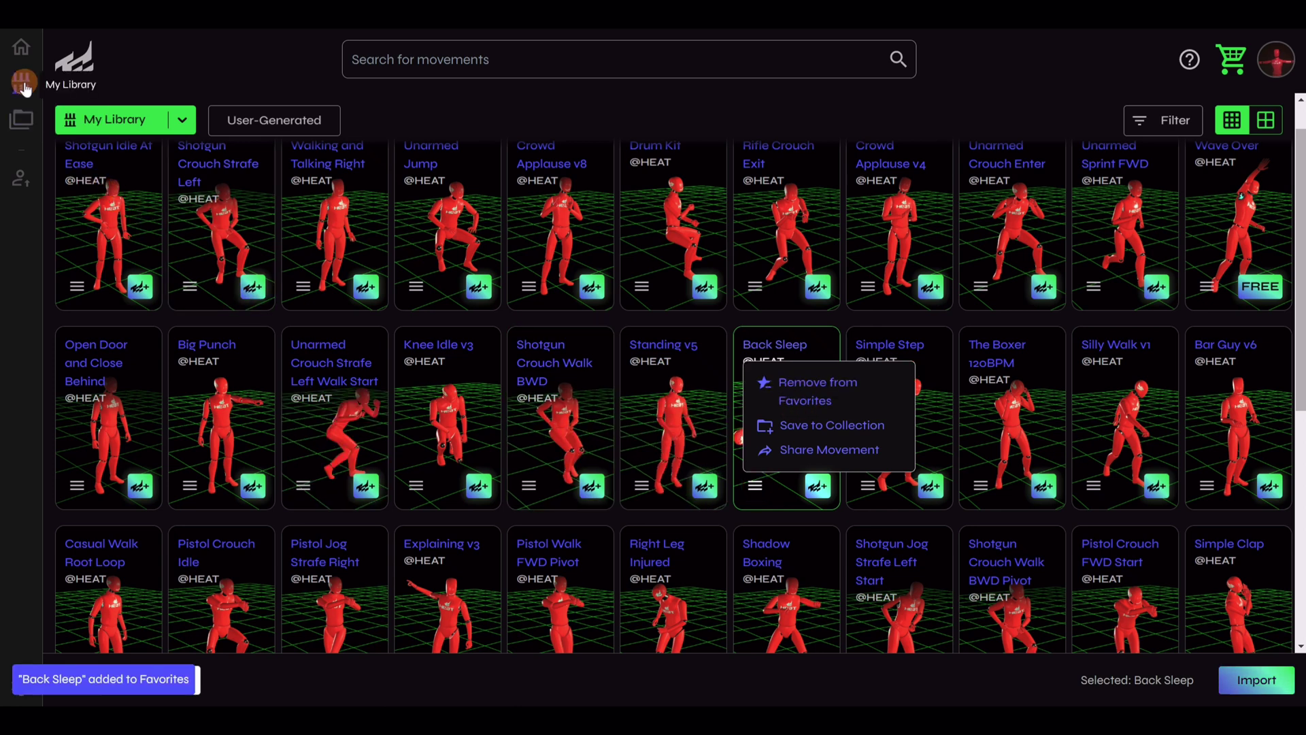
{"action": "left_click", "coordinate": [182, 120]}
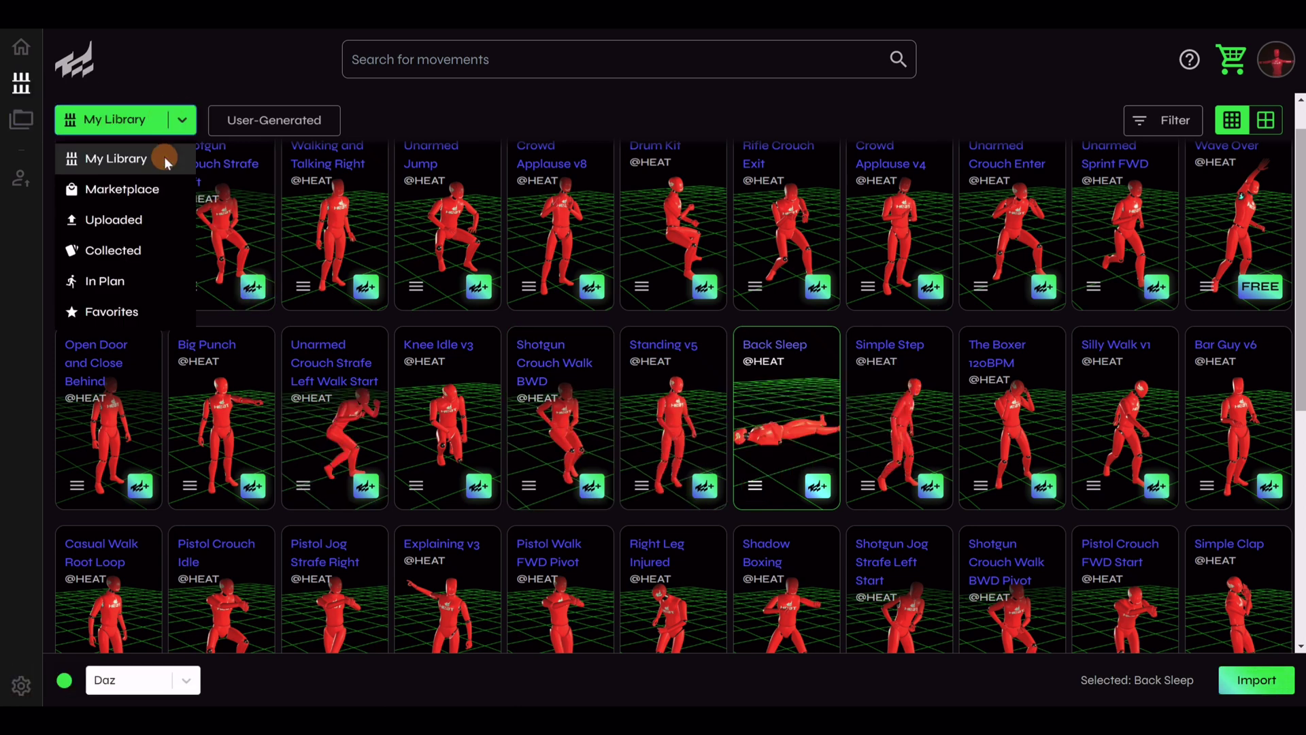
{"action": "left_click", "coordinate": [128, 206]}
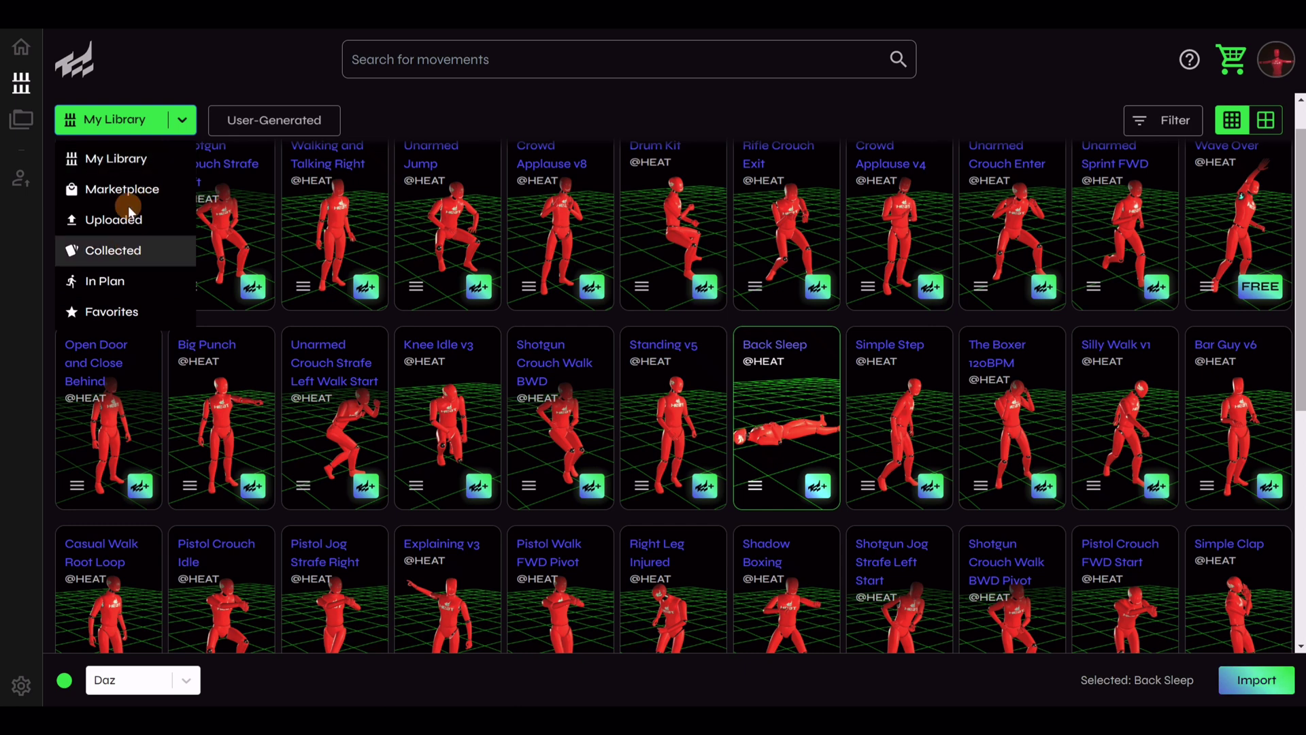
{"action": "left_click", "coordinate": [111, 312]}
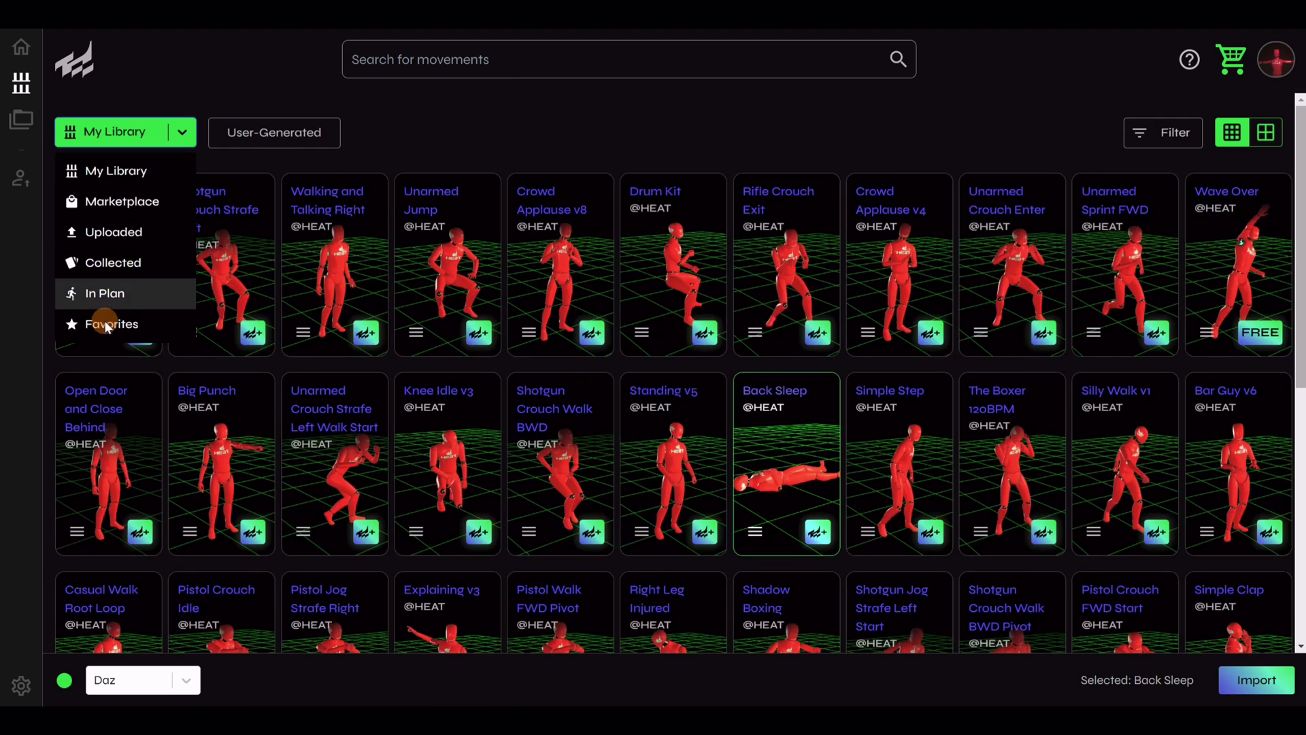
{"action": "left_click", "coordinate": [107, 325]}
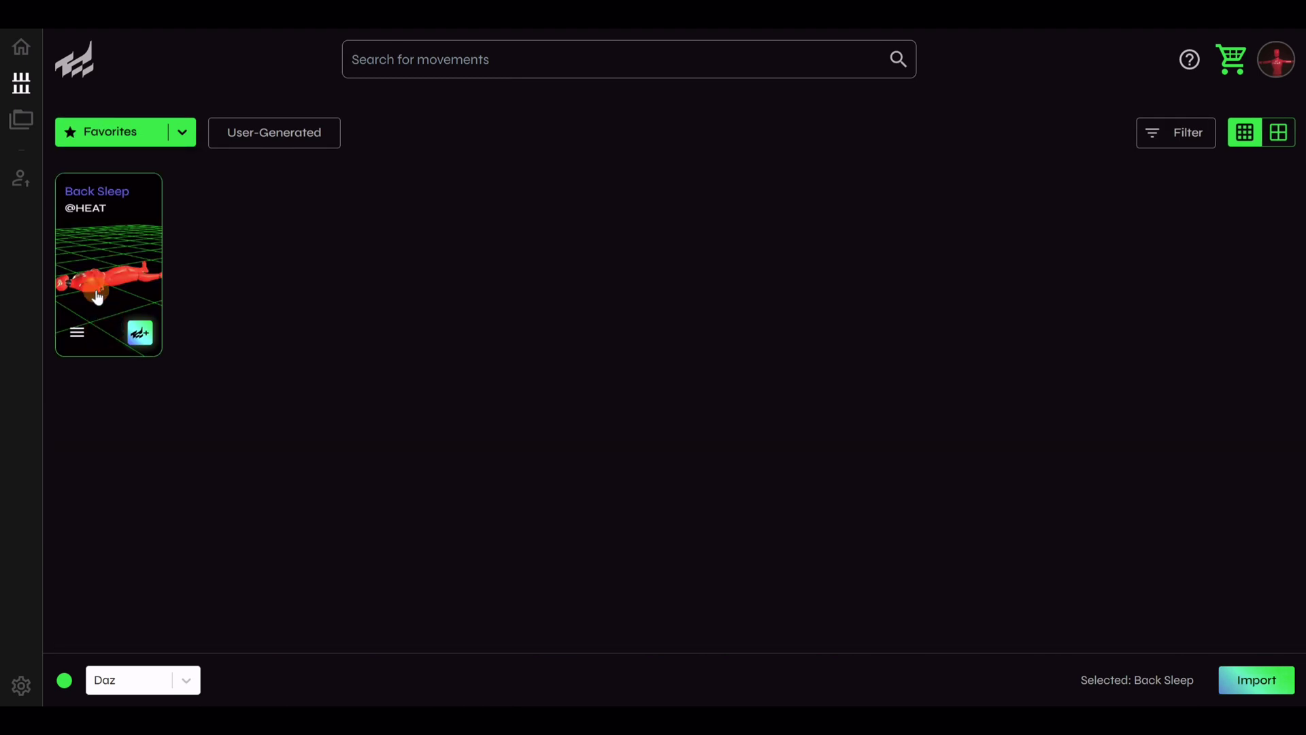
- Remove Back Sleep from Favorites, leaving the list empty
{"action": "left_click", "coordinate": [78, 333]}
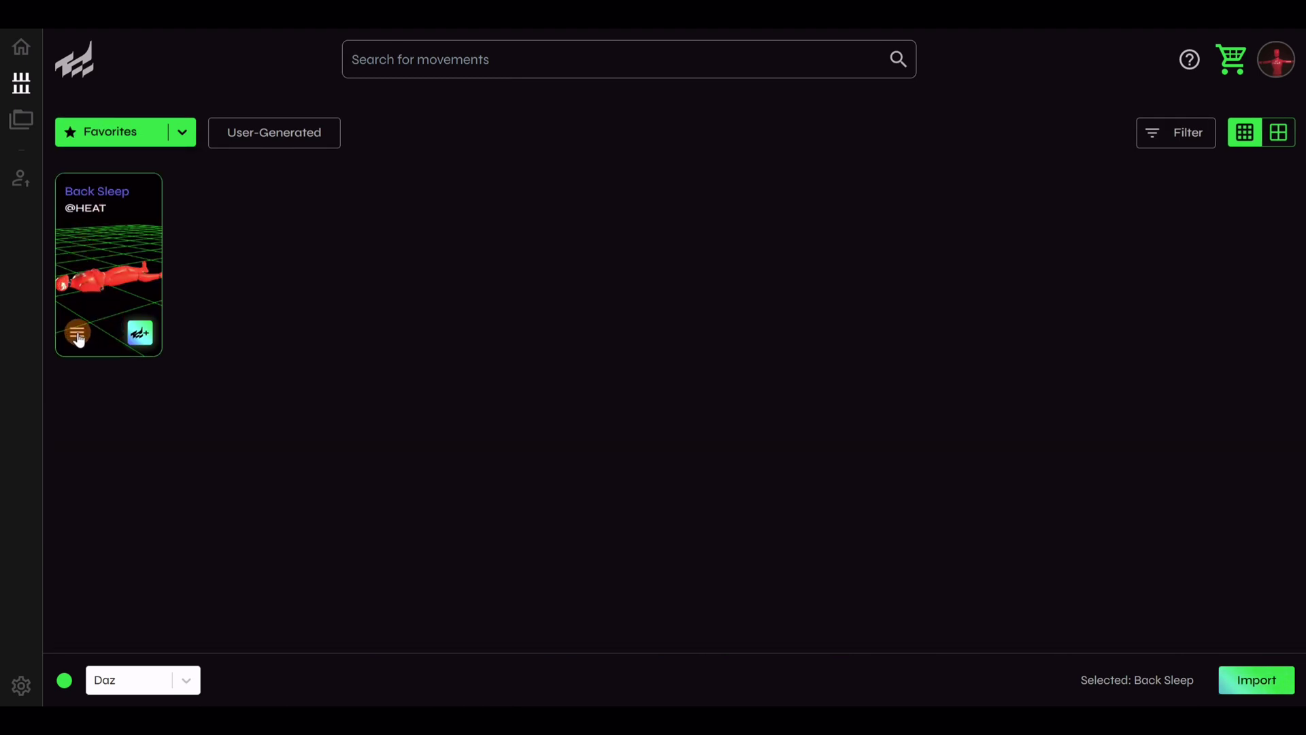
{"action": "left_click", "coordinate": [78, 333]}
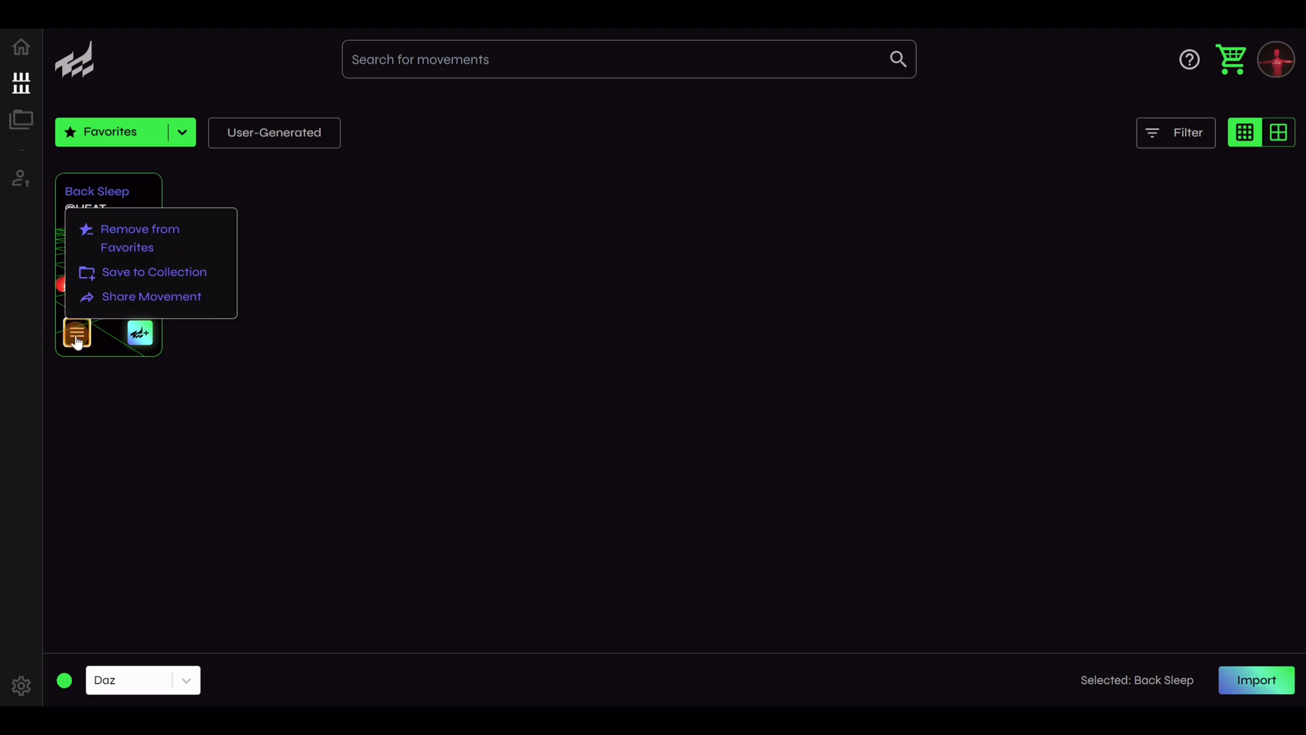
{"action": "left_click", "coordinate": [120, 244]}
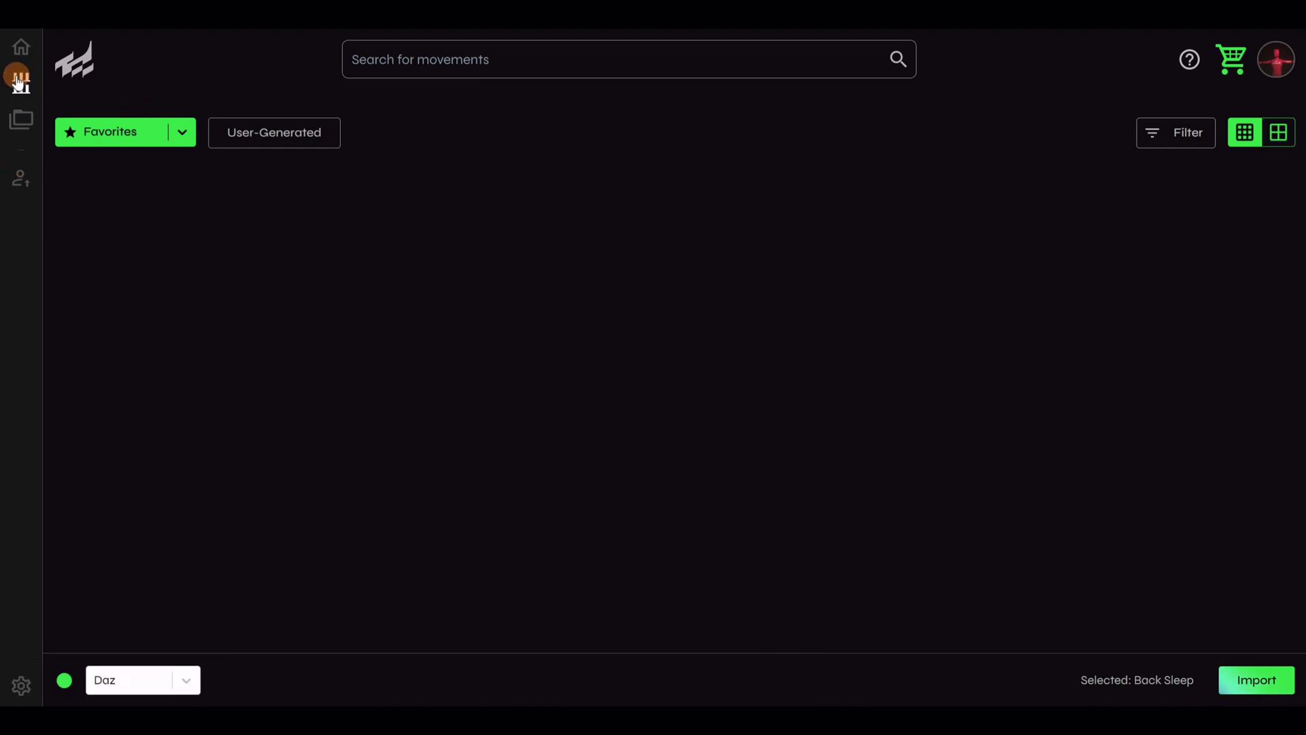
- Upload move_one.fbx from Desktop > Move One and set the retargeter source to Move One
{"action": "left_click", "coordinate": [21, 181]}
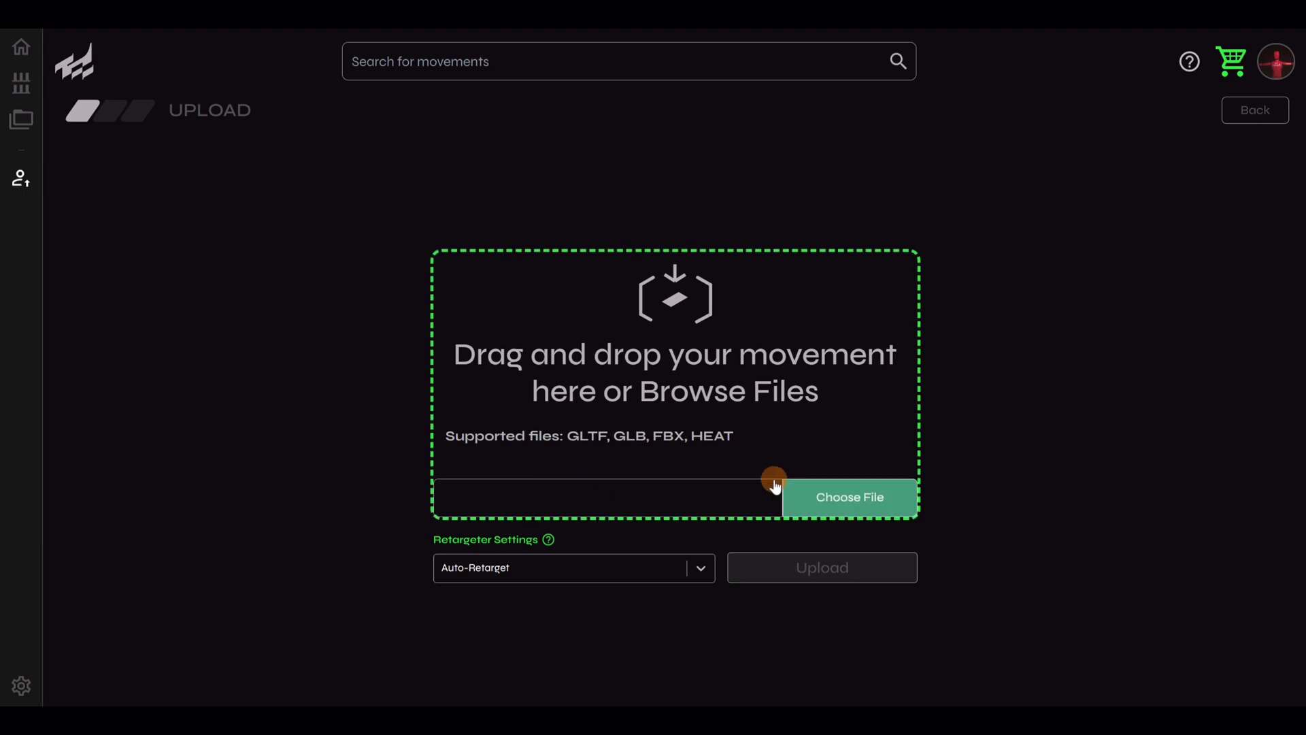
{"action": "left_click", "coordinate": [867, 502]}
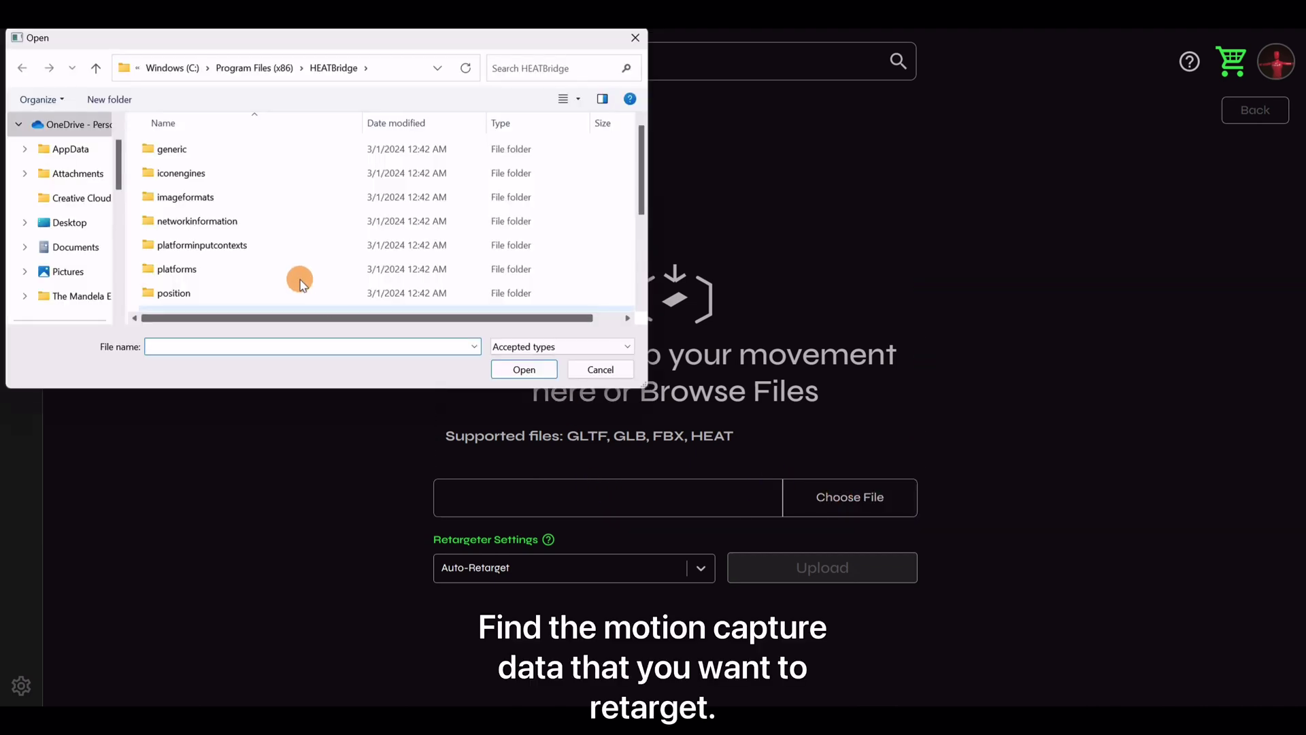
{"action": "left_click", "coordinate": [66, 224]}
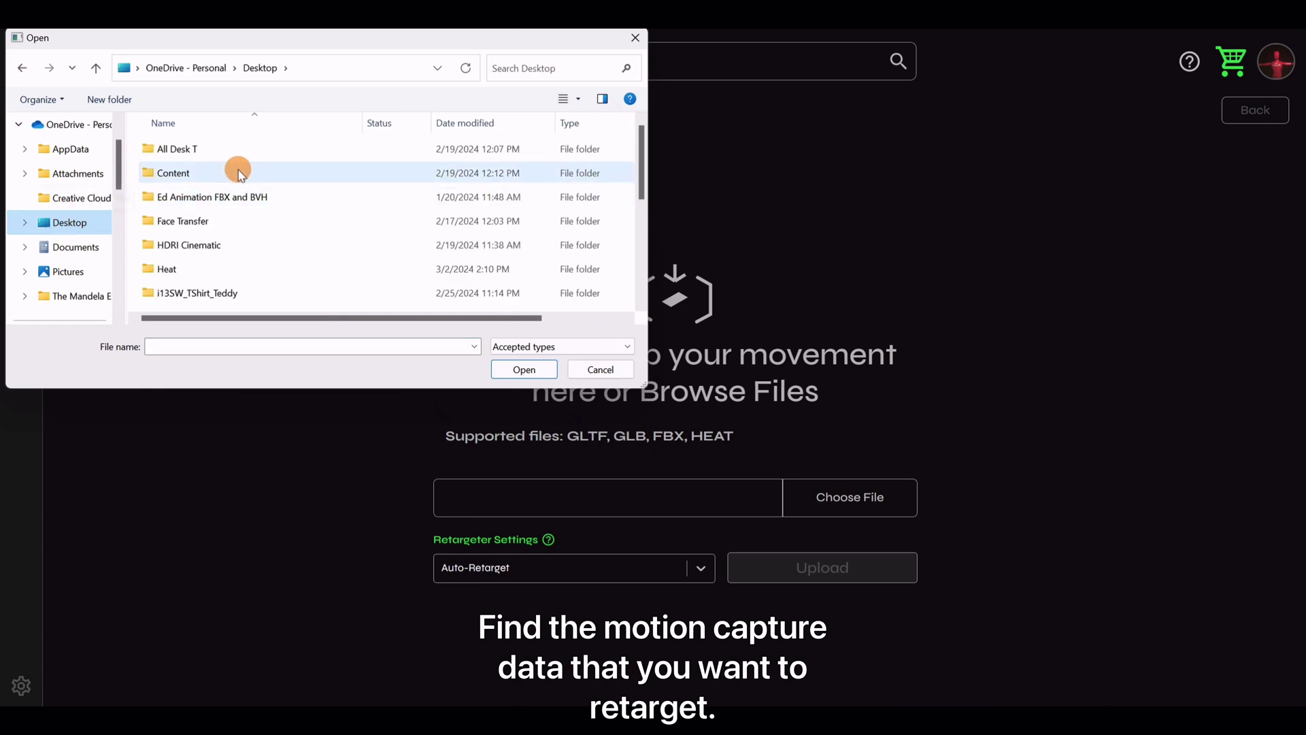
{"action": "double_click", "coordinate": [224, 170]}
{"action": "left_click", "coordinate": [201, 174]}
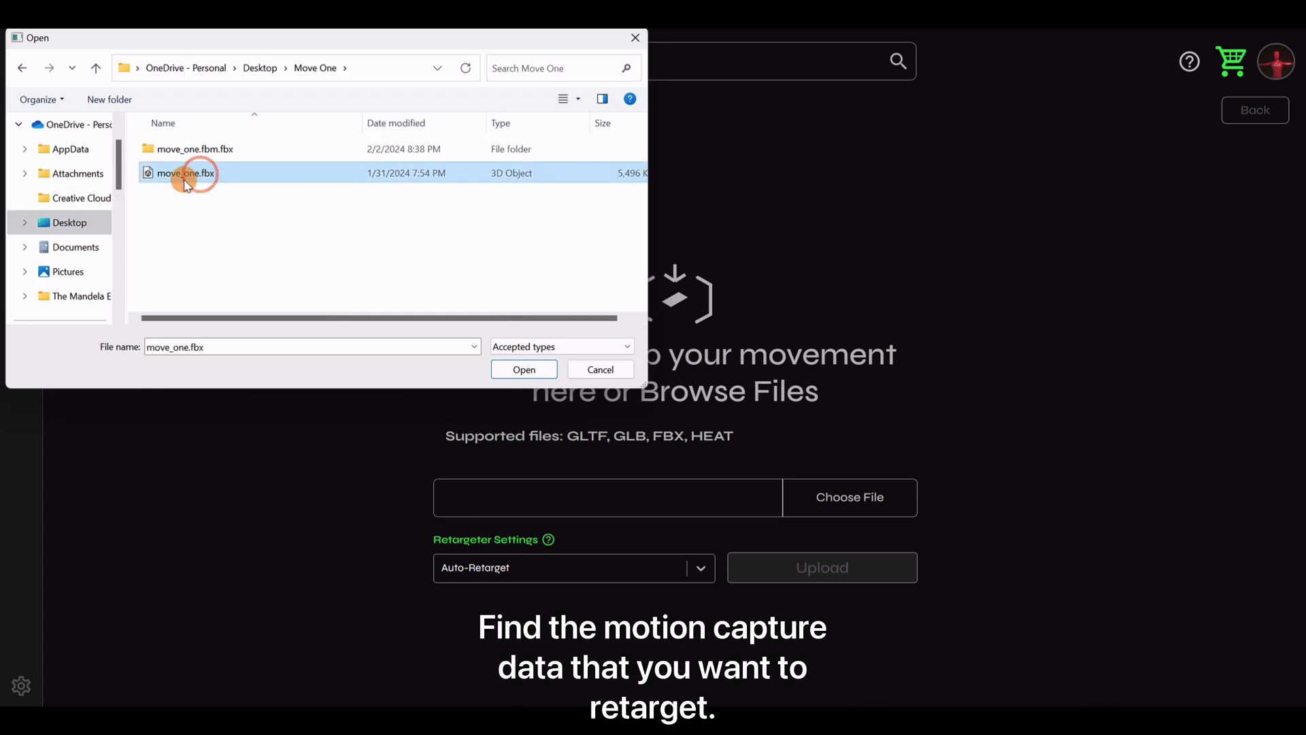
{"action": "left_click", "coordinate": [521, 370]}
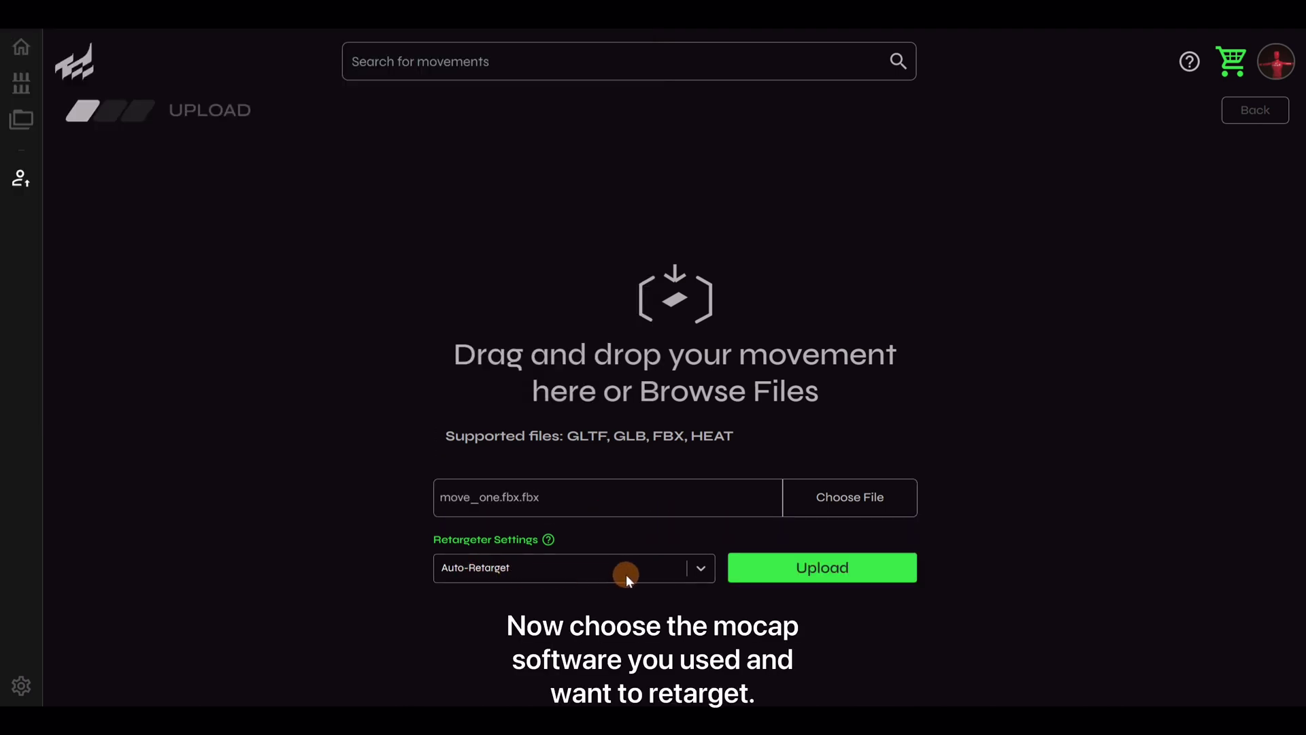
{"action": "left_click", "coordinate": [699, 575]}
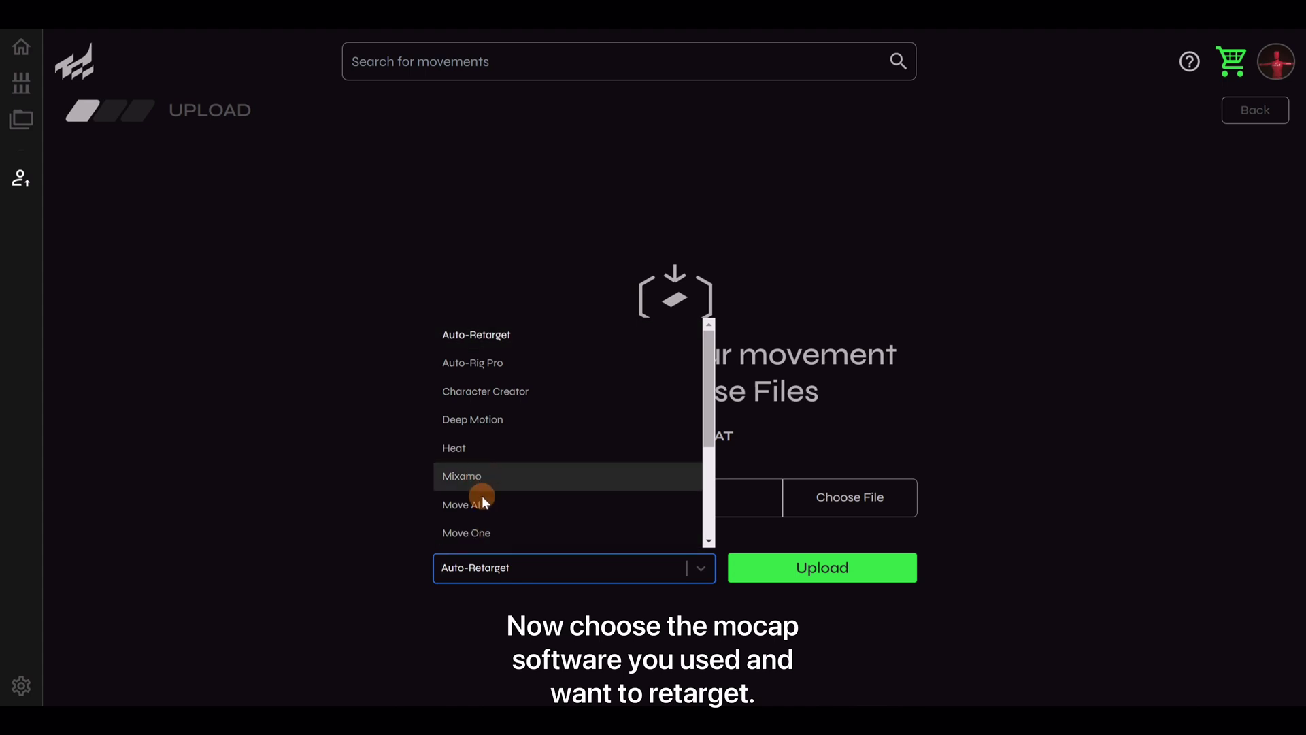
{"action": "left_click", "coordinate": [475, 533]}
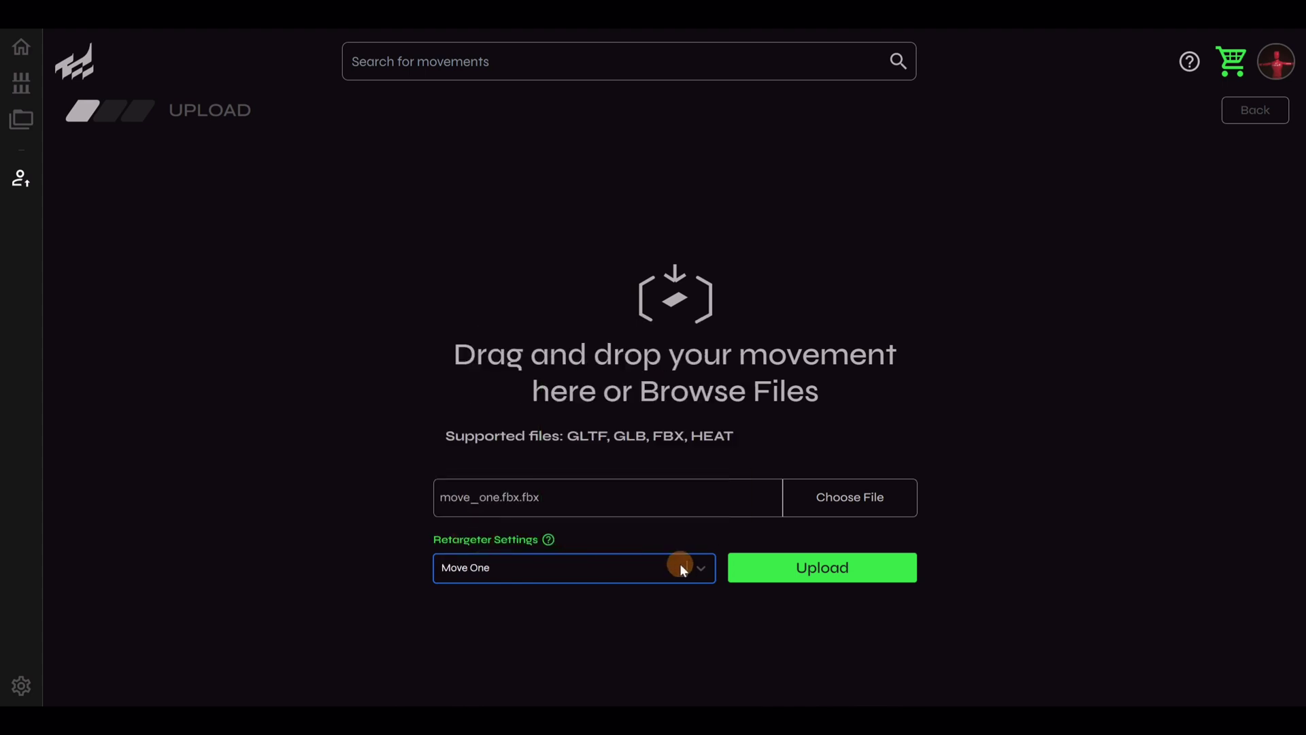
- Upload the boxing clip into the editor and pause its playback
{"action": "left_click", "coordinate": [797, 570]}
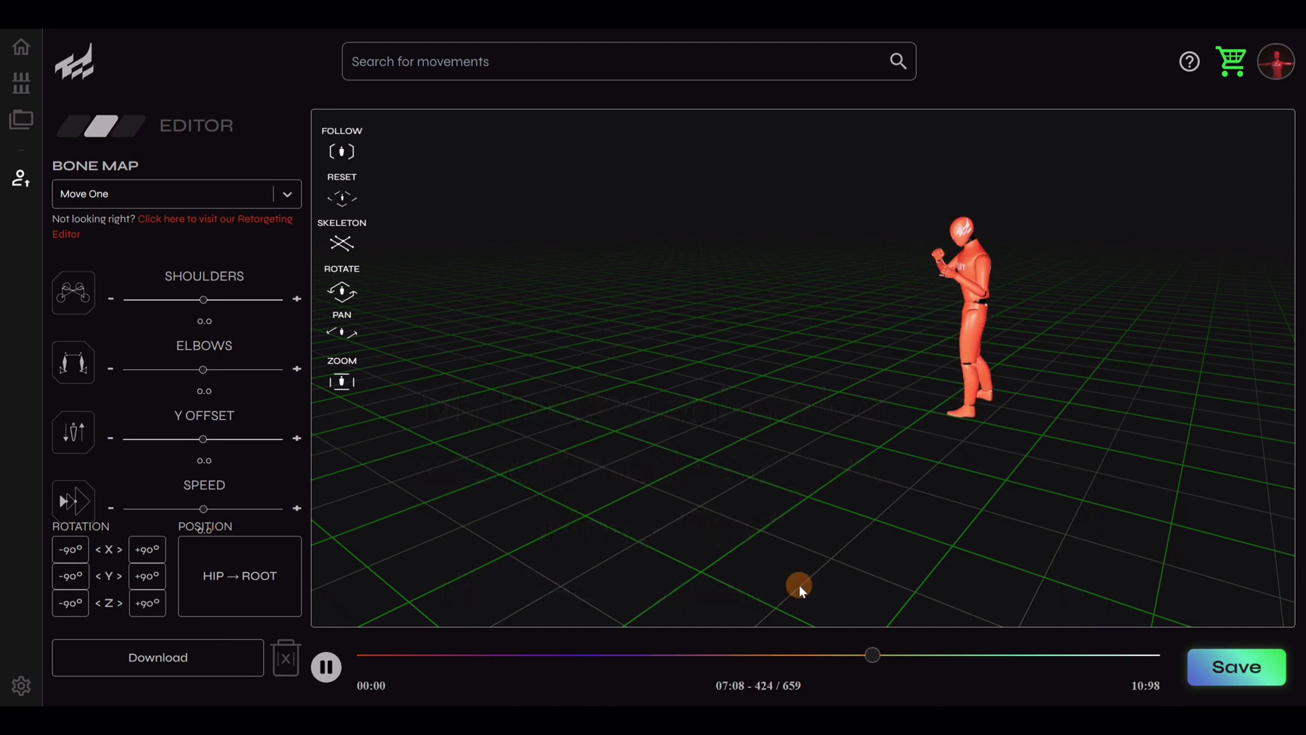
{"action": "left_click", "coordinate": [326, 666]}
{"action": "left_click", "coordinate": [326, 666]}
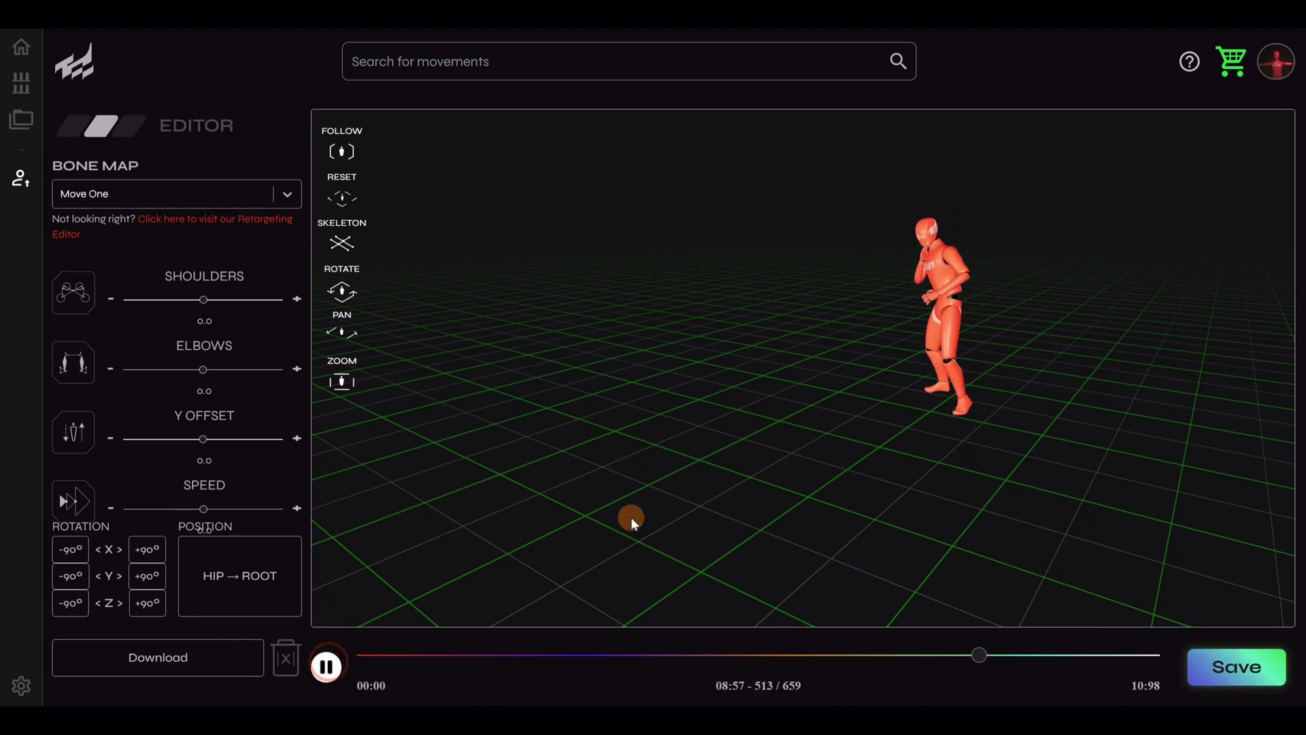
- Face the figure frontally and set Shoulders to -4.0 and Y Offset to 8.0
{"action": "left_click_drag", "start_coordinate": [631, 518], "coordinate": [694, 516]}
{"action": "left_click_drag", "start_coordinate": [151, 298], "coordinate": [196, 300]}
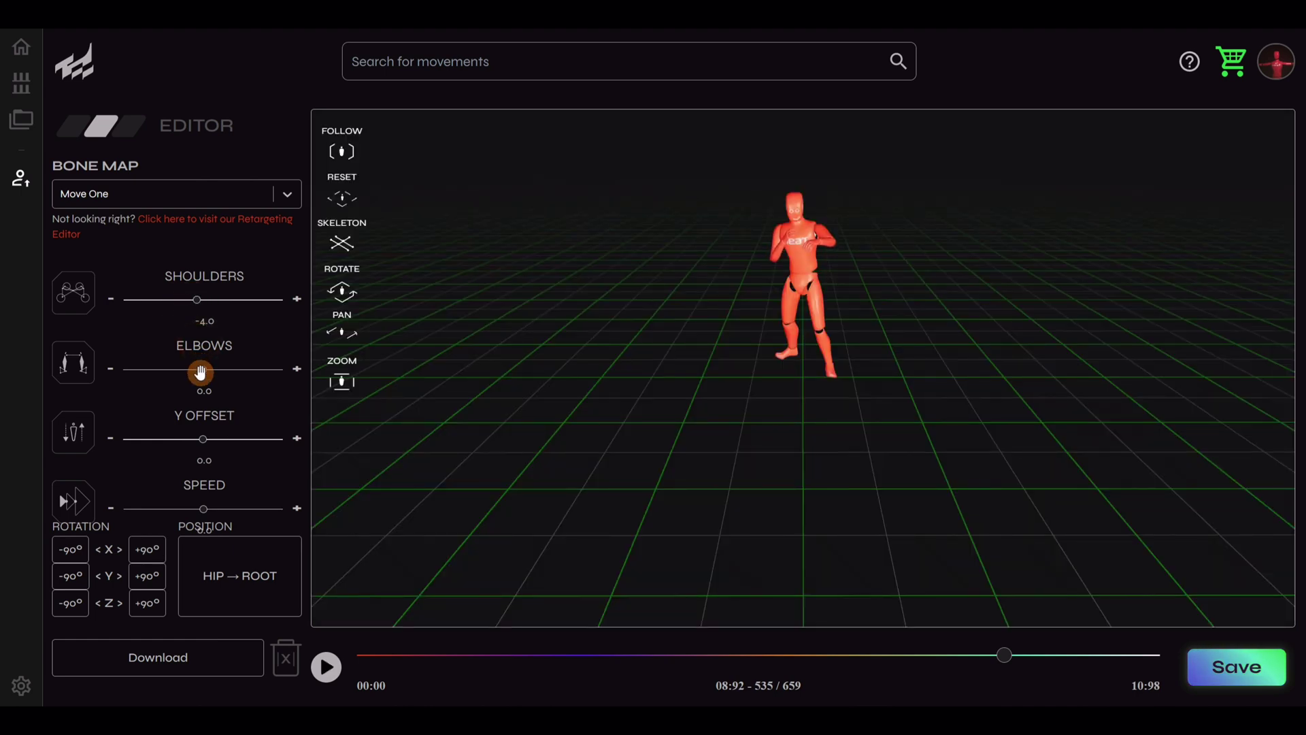
{"action": "left_click_drag", "start_coordinate": [203, 374], "coordinate": [202, 371]}
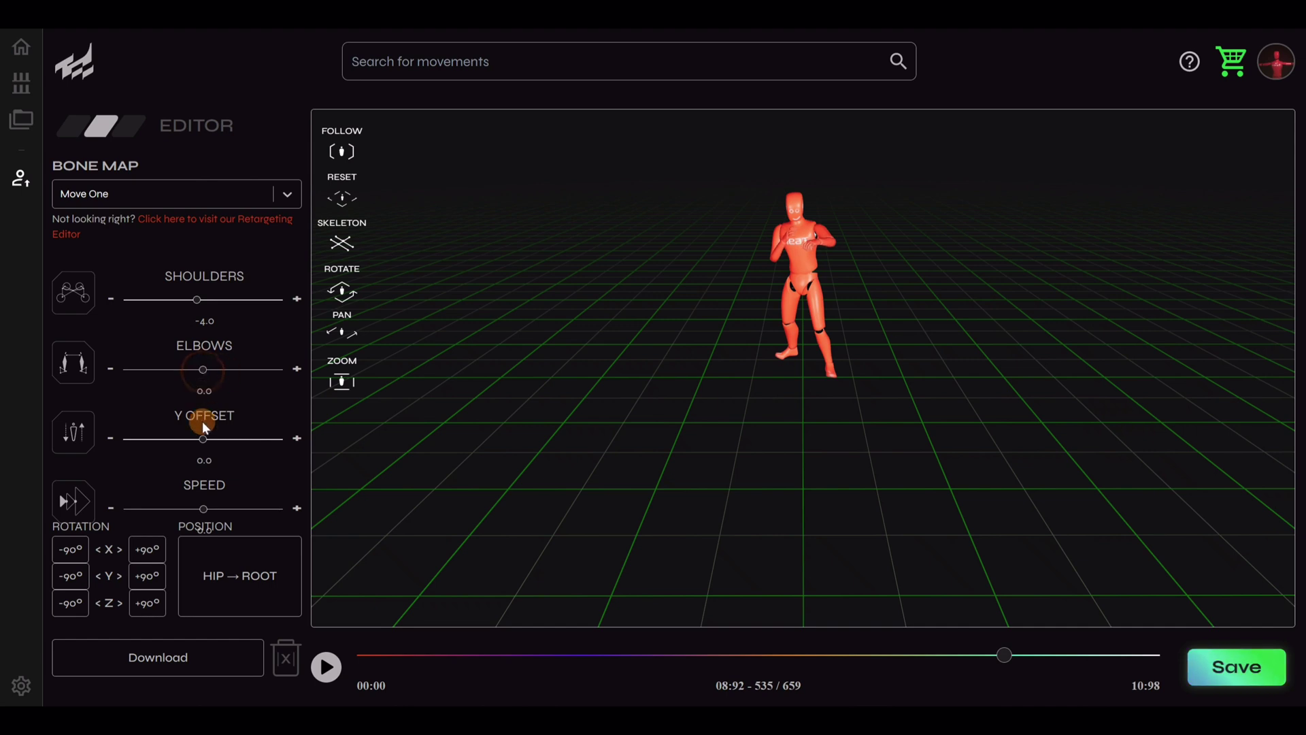
{"action": "left_click_drag", "start_coordinate": [203, 439], "coordinate": [206, 439]}
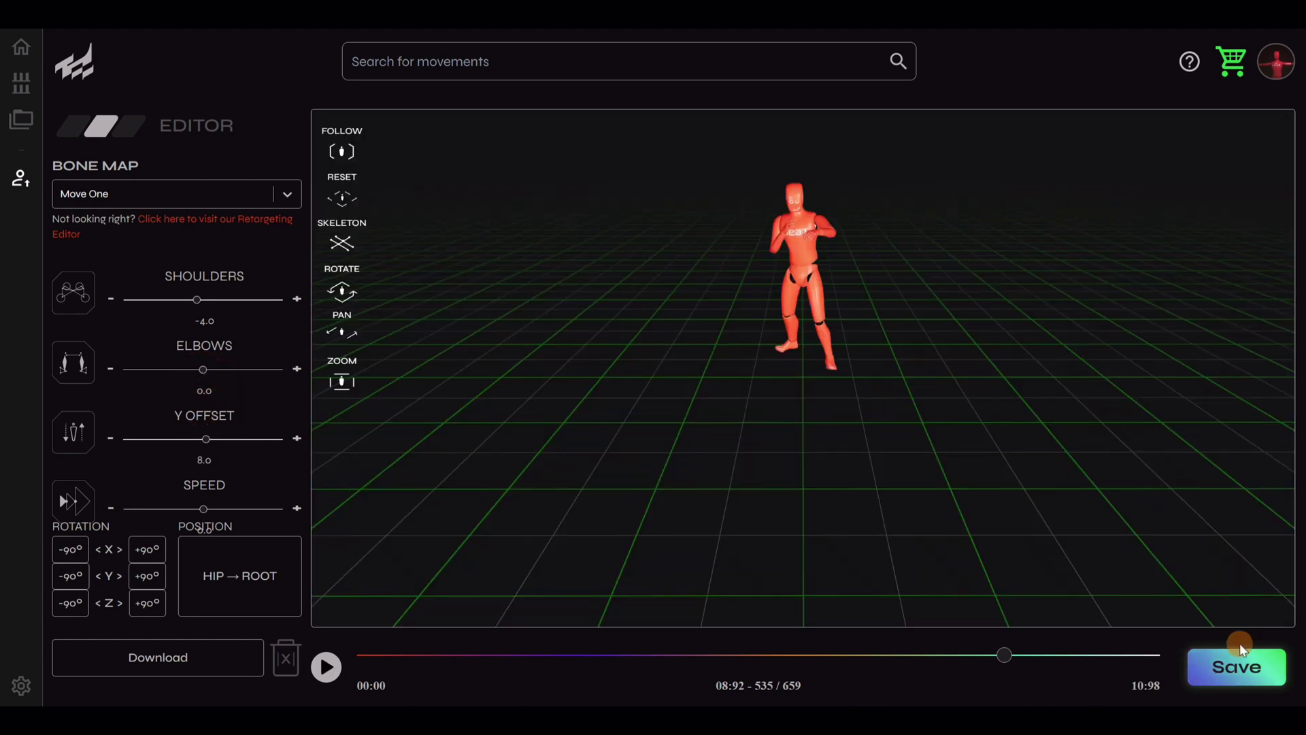
- Save the edits, naming the movement 'Shadow boxing' with description 'shadow boxing'
{"action": "left_click", "coordinate": [1219, 674]}
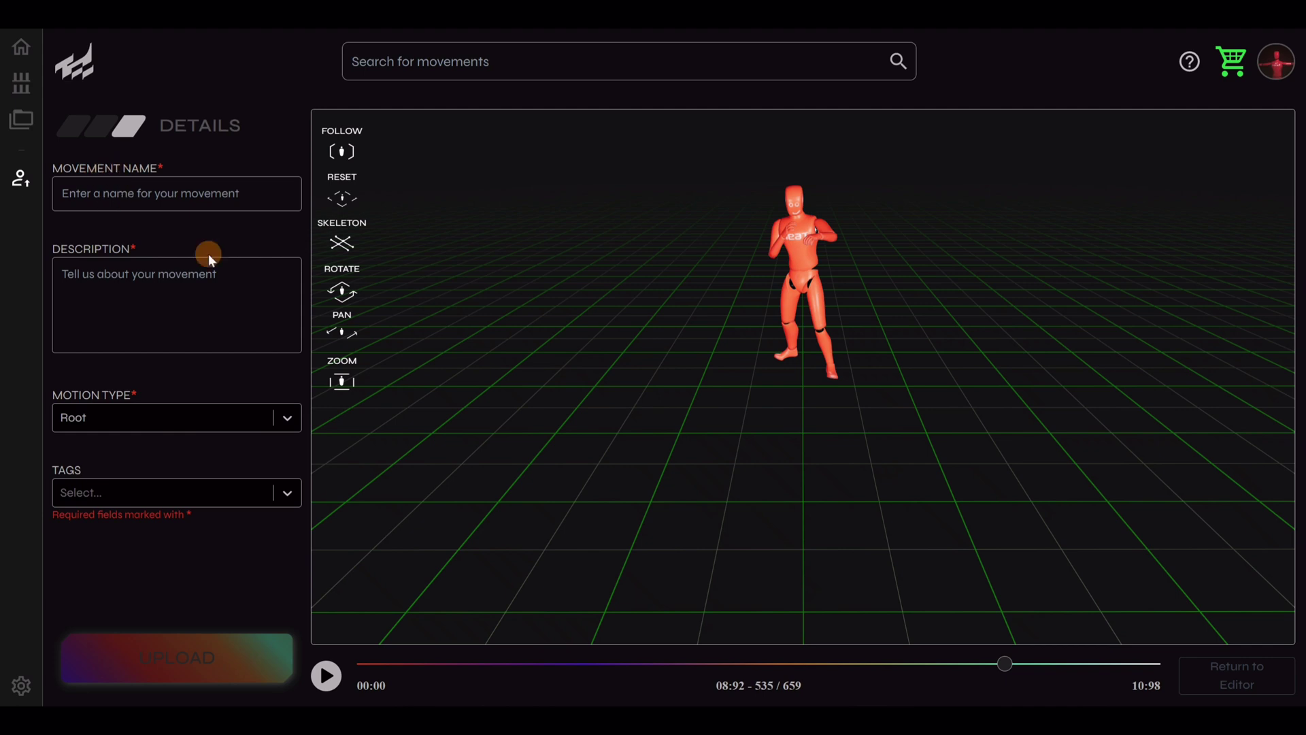
{"action": "key", "text": "Tab"}
{"action": "type", "text": "Shadow boxing"}
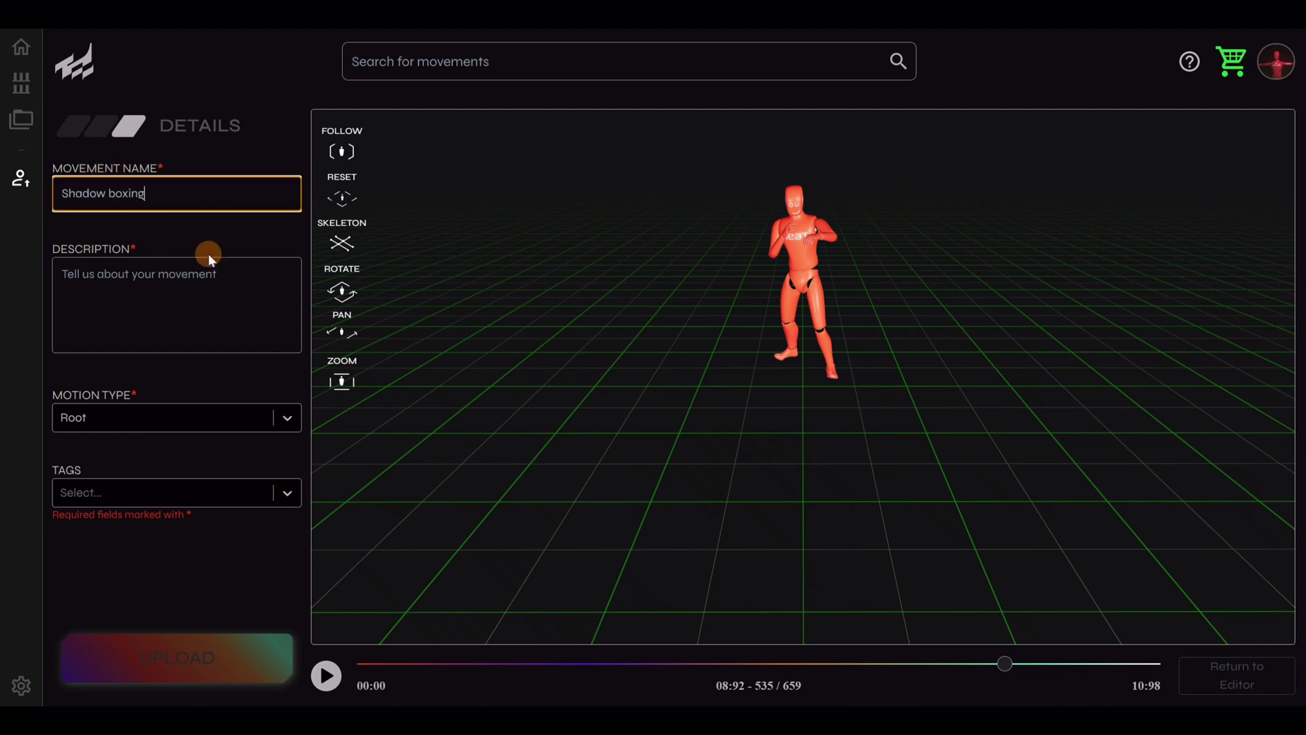
{"action": "left_click", "coordinate": [96, 280]}
{"action": "type", "text": "shadow boxing"}
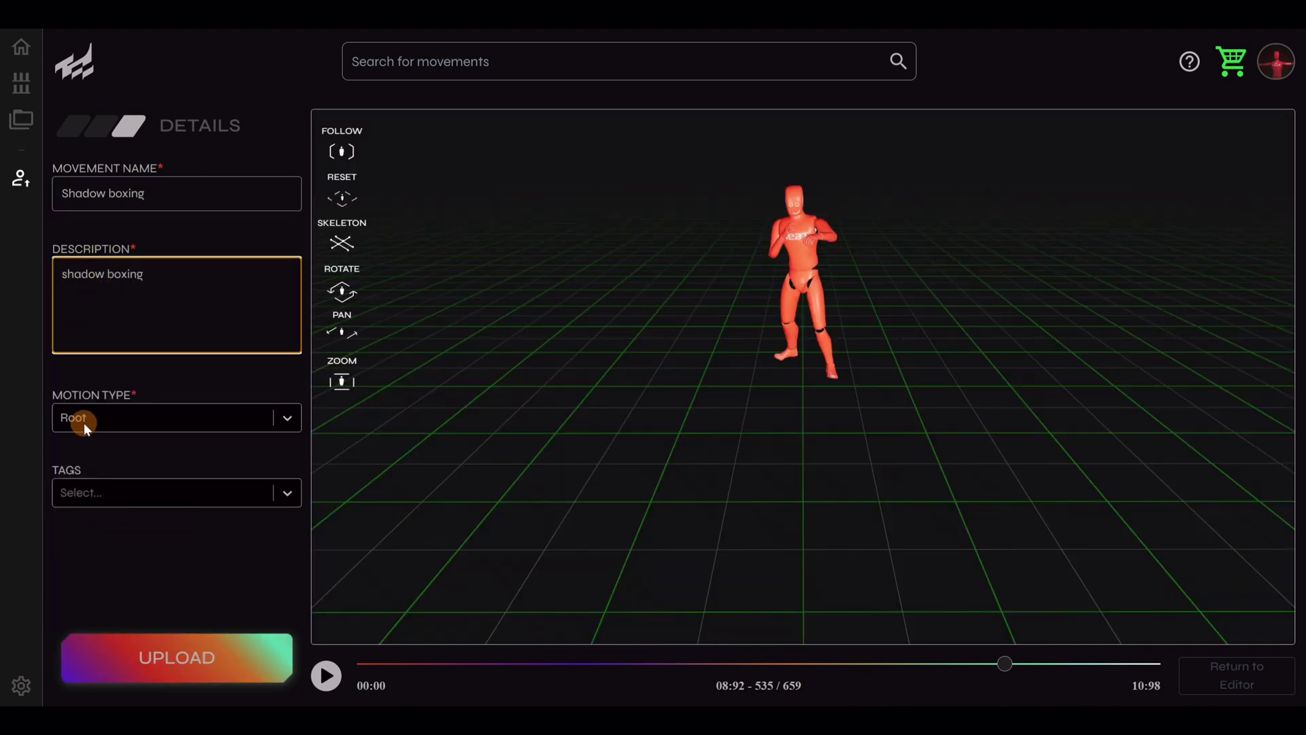
- Tag the movement Actions, Fighting and Fight, then upload it to the library
{"action": "left_click", "coordinate": [287, 496]}
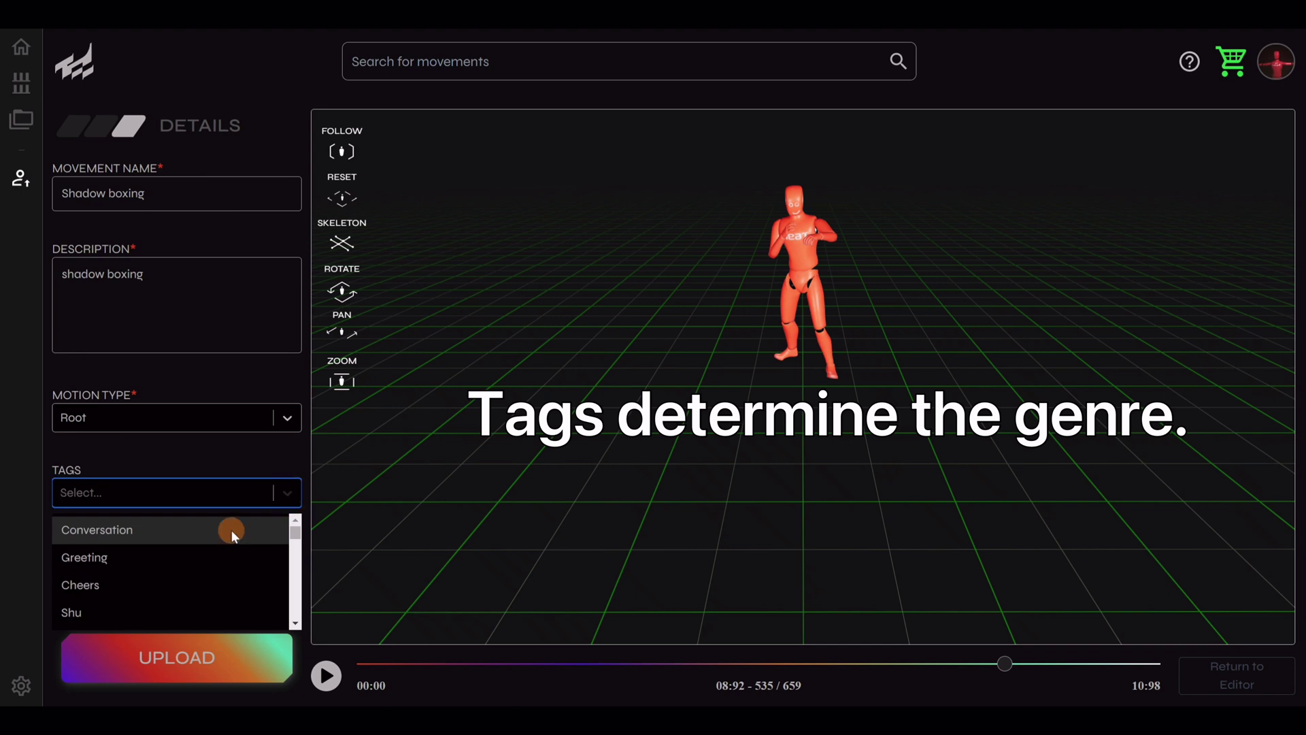
{"action": "scroll", "coordinate": [181, 548], "scroll_direction": "down", "scroll_amount": 3}
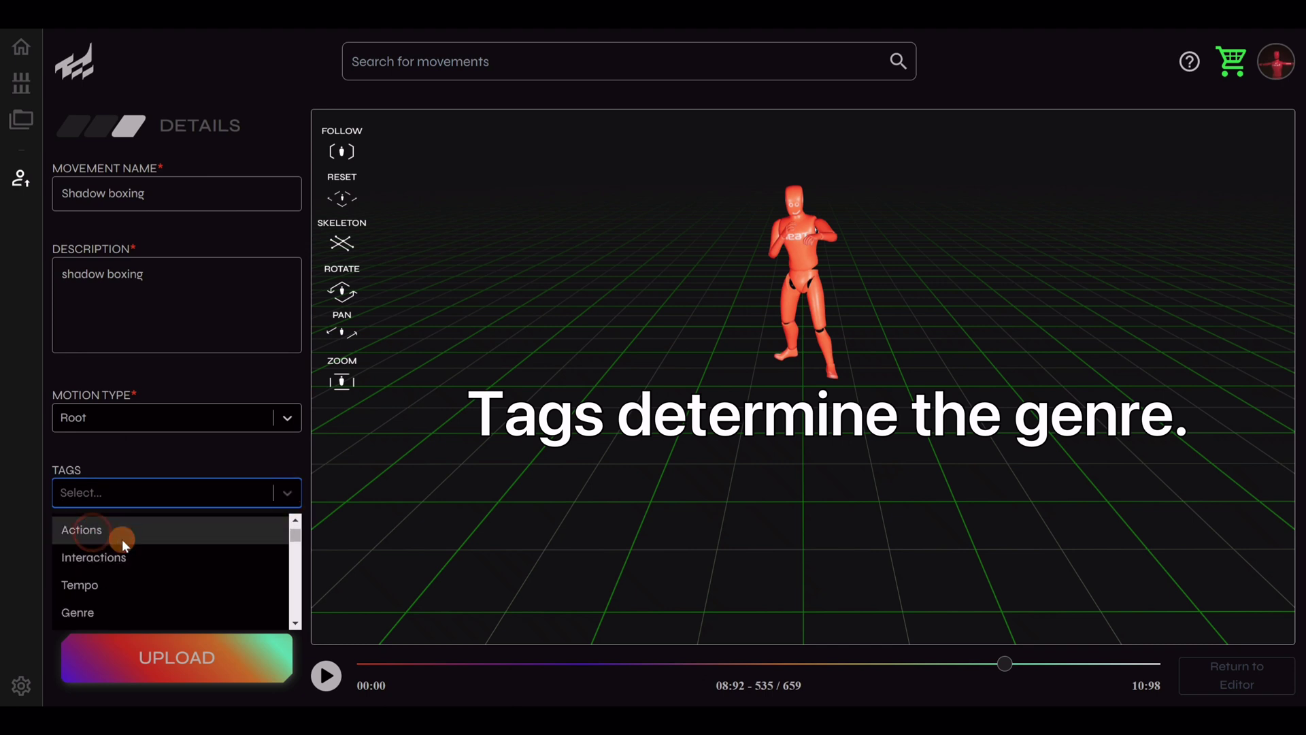
{"action": "left_click", "coordinate": [121, 538]}
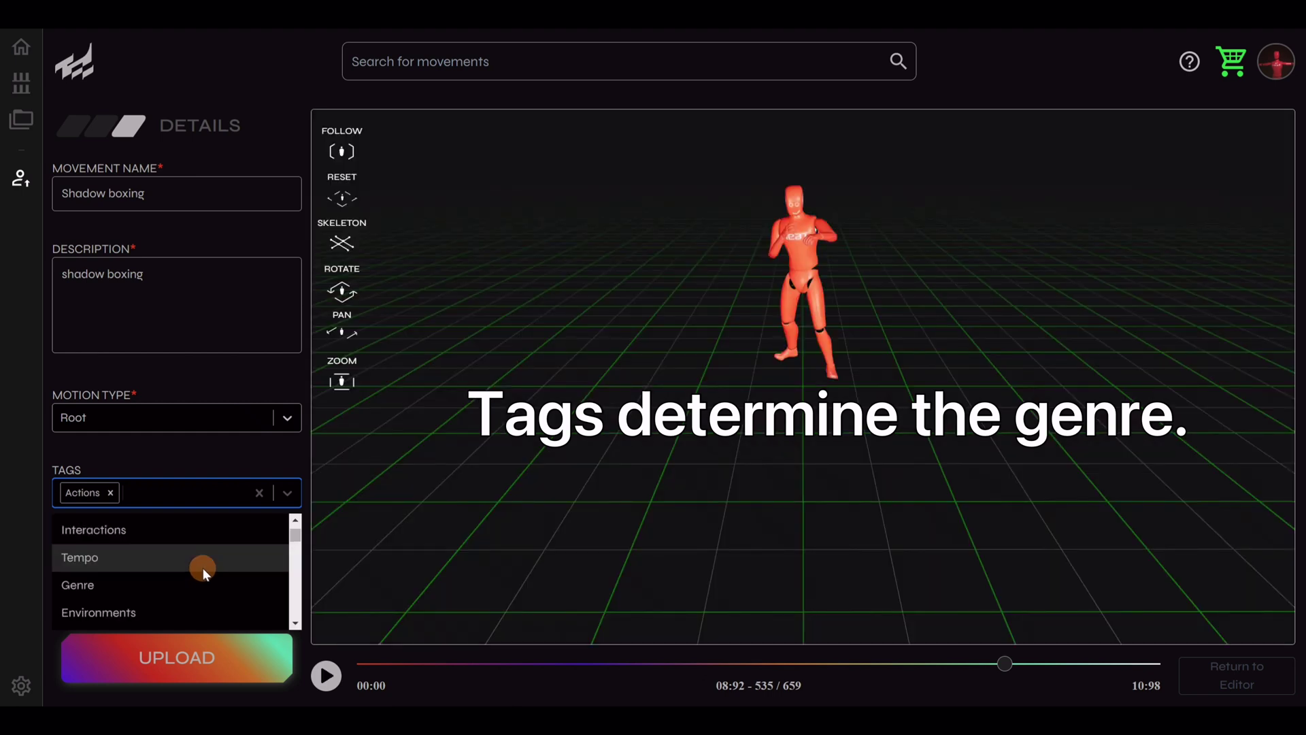
{"action": "scroll", "coordinate": [202, 568], "scroll_direction": "down", "scroll_amount": 5}
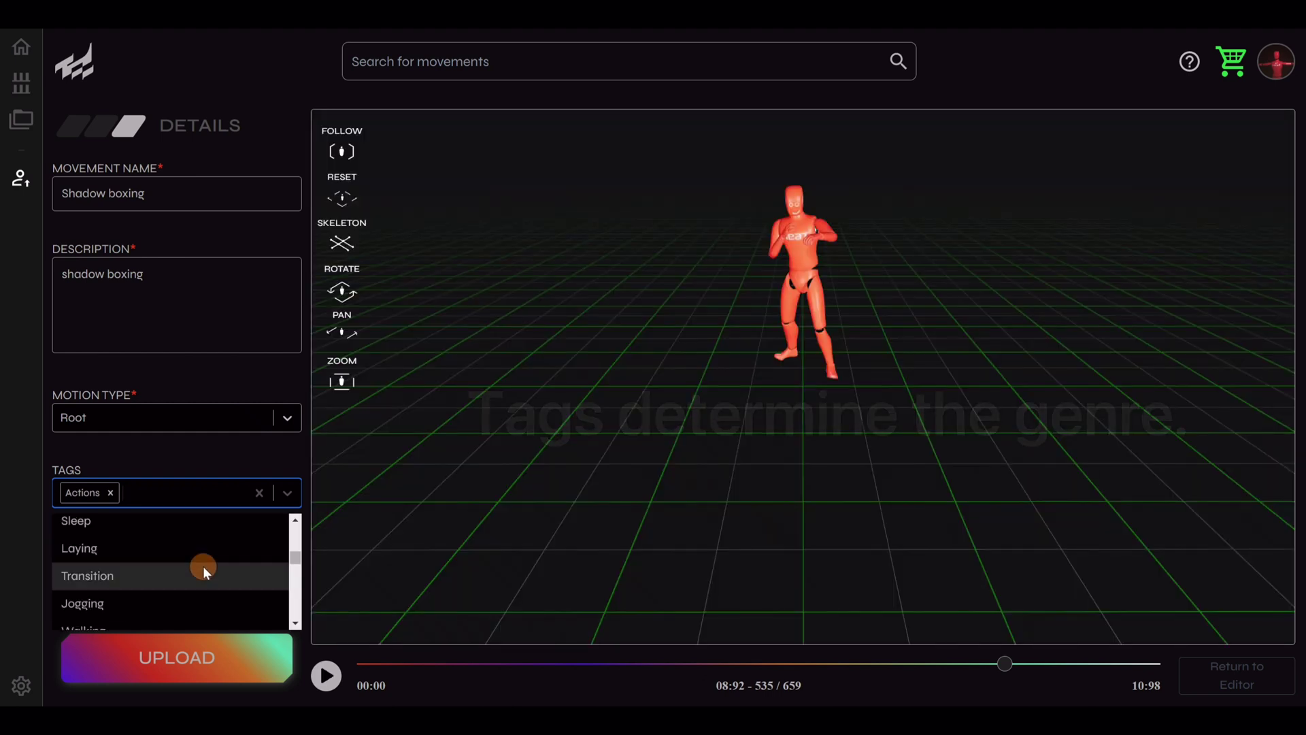
{"action": "scroll", "coordinate": [185, 558], "scroll_direction": "up", "scroll_amount": 4}
{"action": "scroll", "coordinate": [185, 557], "scroll_direction": "up", "scroll_amount": 1}
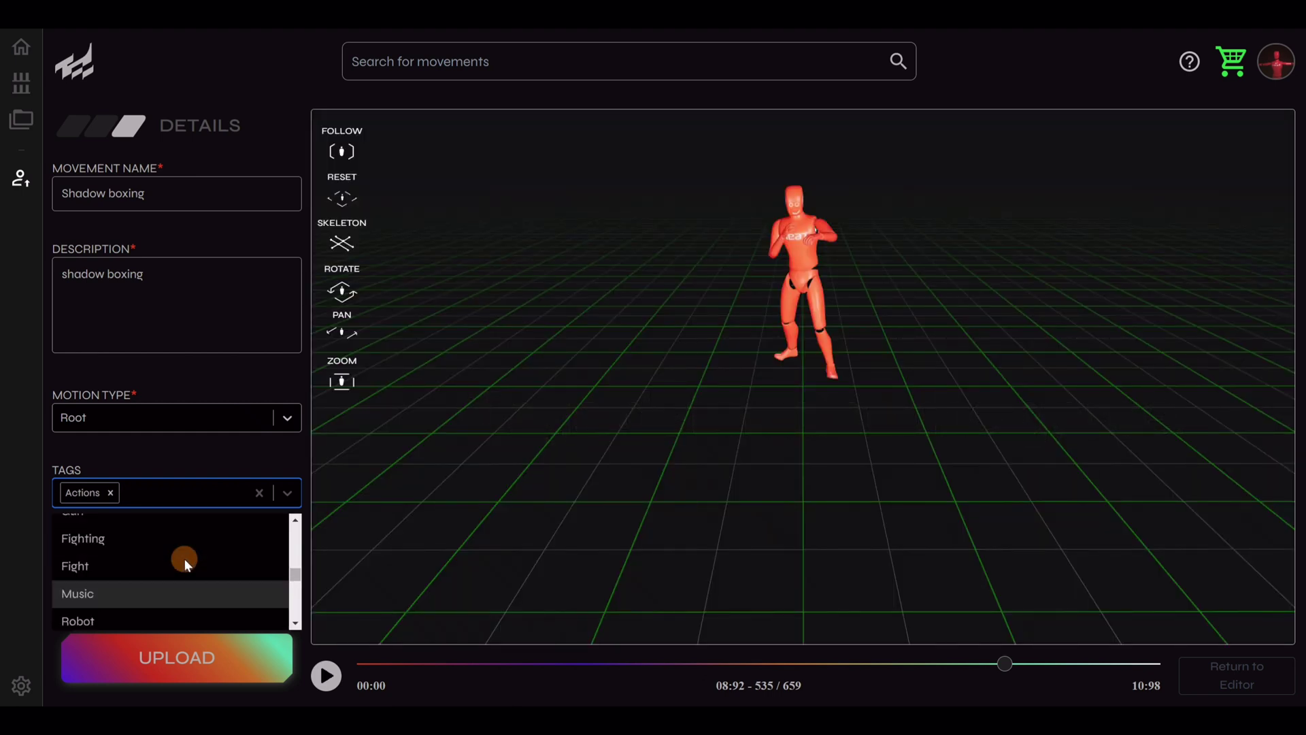
{"action": "scroll", "coordinate": [141, 573], "scroll_direction": "up", "scroll_amount": 2}
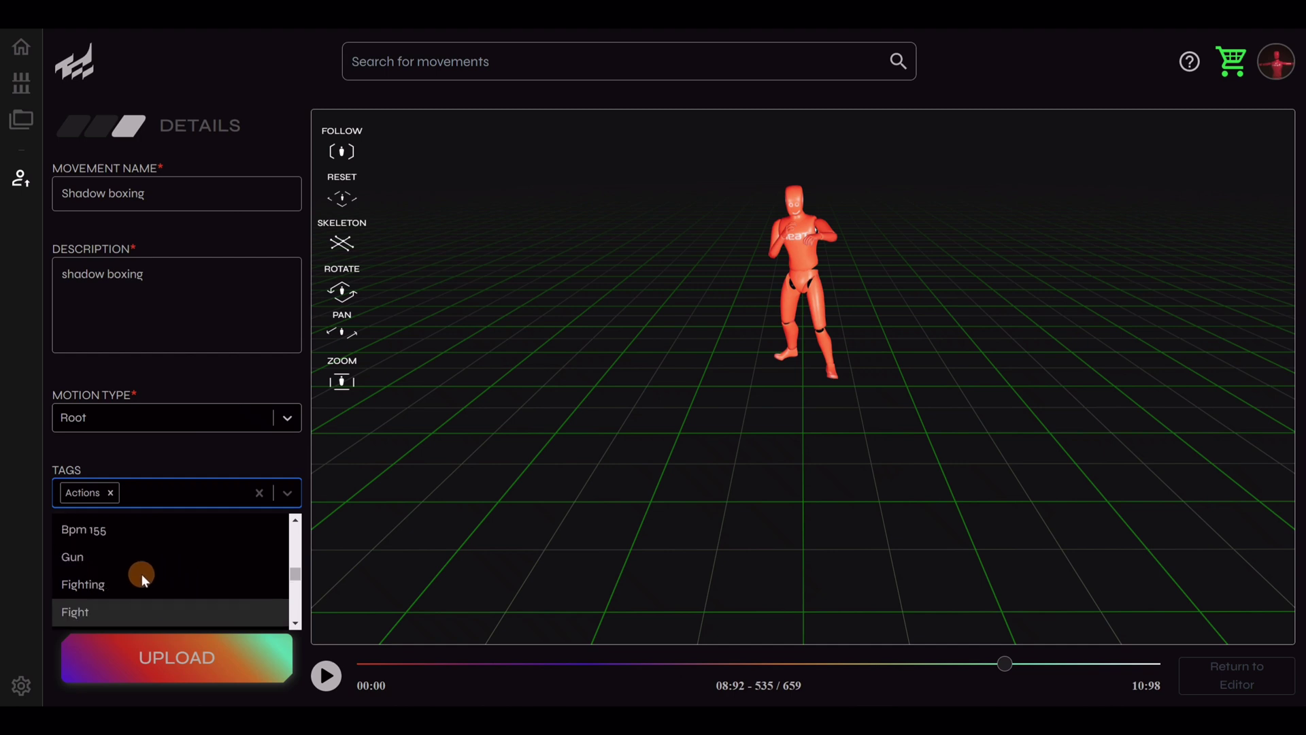
{"action": "left_click", "coordinate": [103, 590]}
{"action": "left_click", "coordinate": [84, 586]}
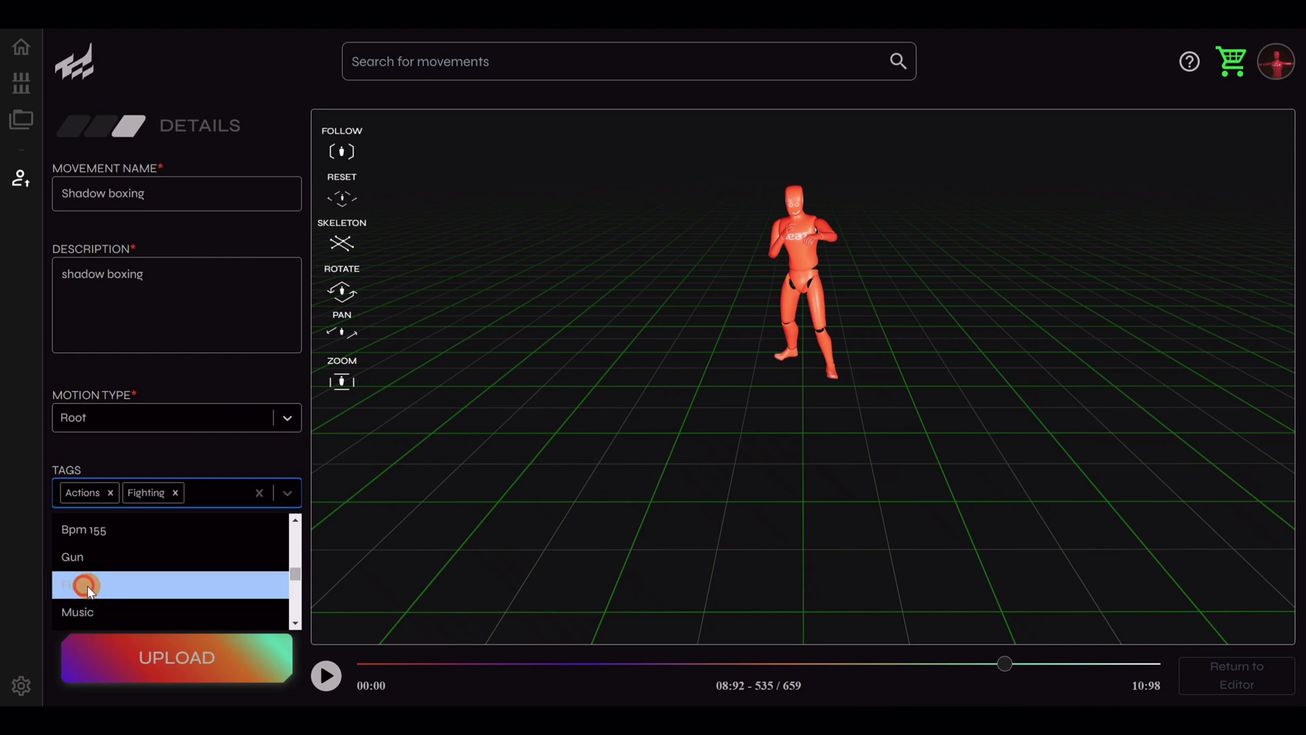
{"action": "left_click", "coordinate": [179, 667]}
- Filter My Library to Uploaded movements and open the Shadow Boxing card
{"action": "left_click", "coordinate": [22, 98]}
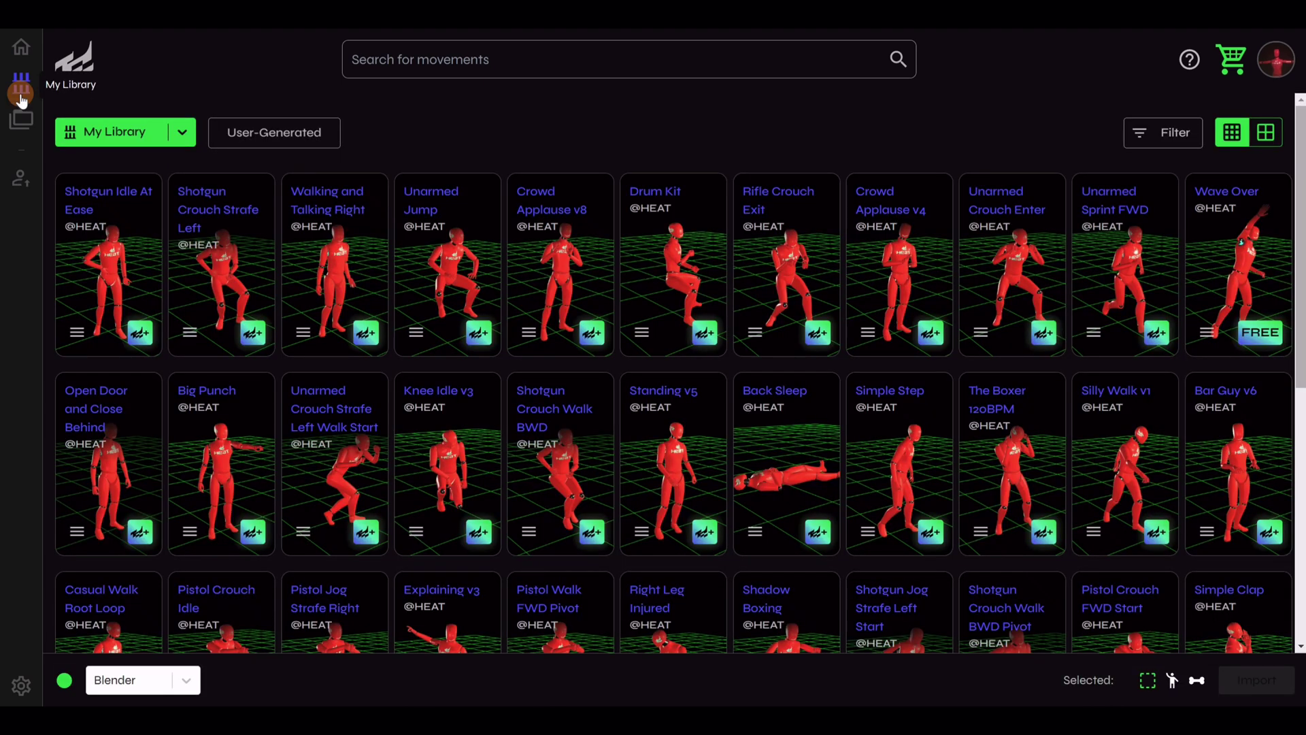
{"action": "left_click", "coordinate": [183, 134]}
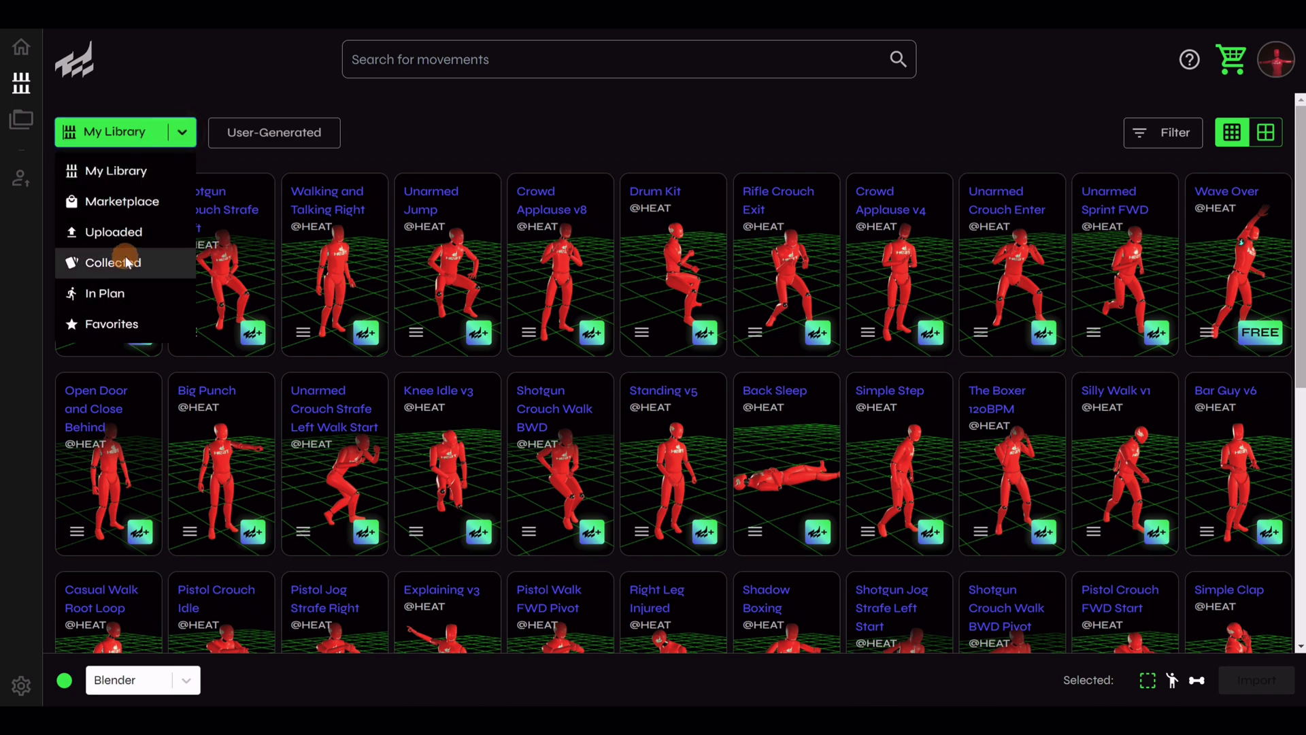
{"action": "left_click", "coordinate": [109, 232]}
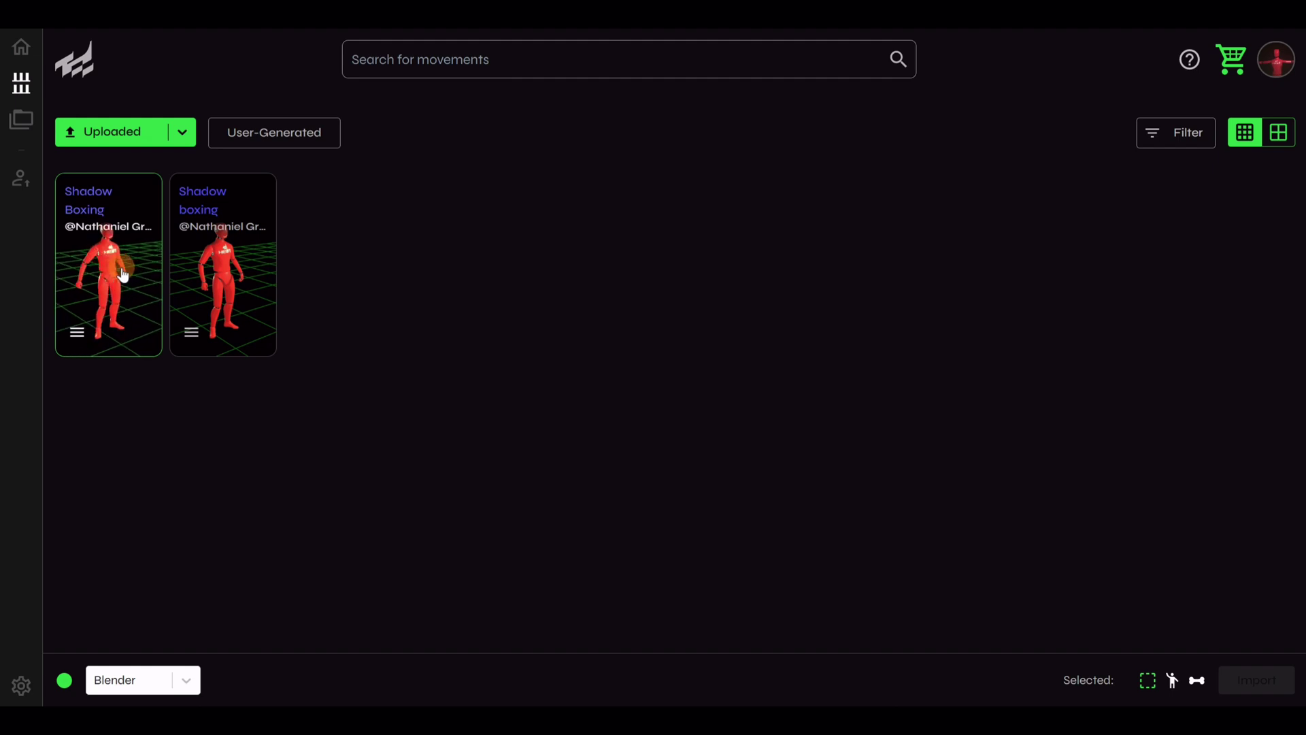
{"action": "left_click", "coordinate": [124, 274]}
- Set the export target to Daz and import Shadow Boxing into Daz Studio
{"action": "left_click", "coordinate": [151, 680]}
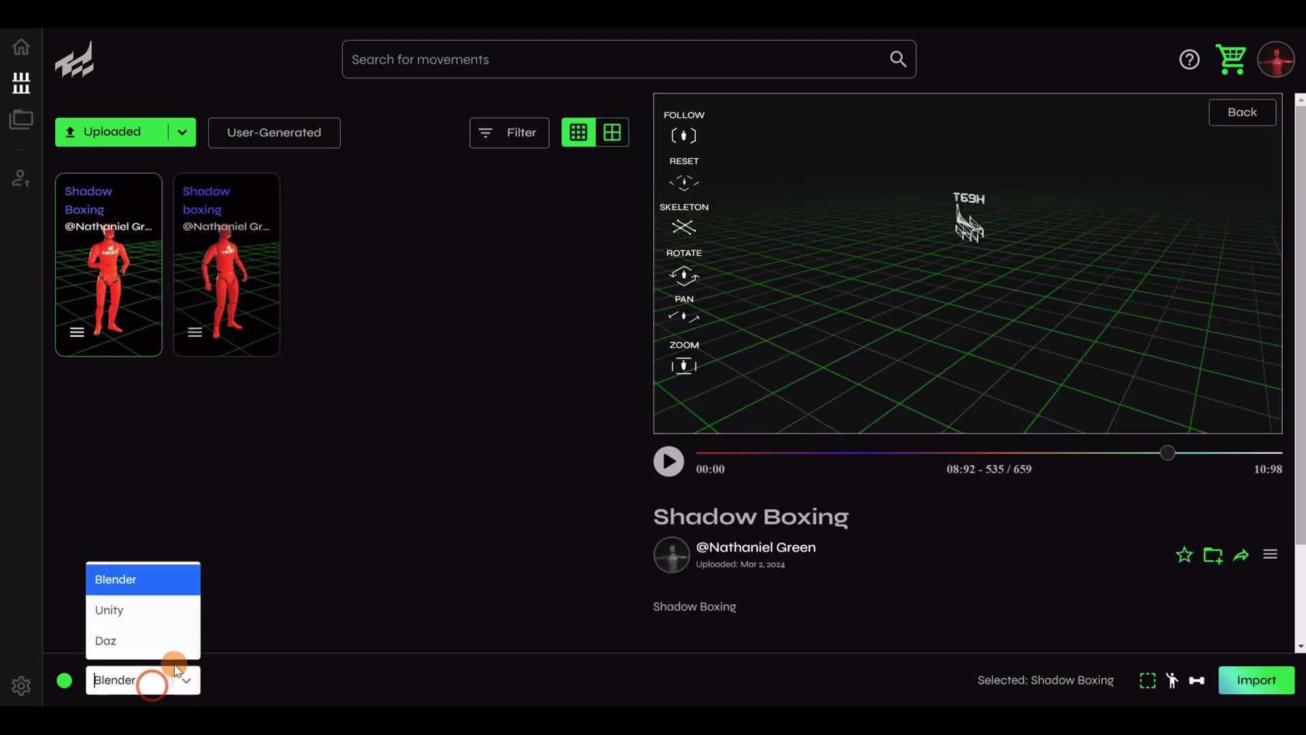
{"action": "left_click", "coordinate": [130, 641]}
{"action": "left_click", "coordinate": [1252, 682]}
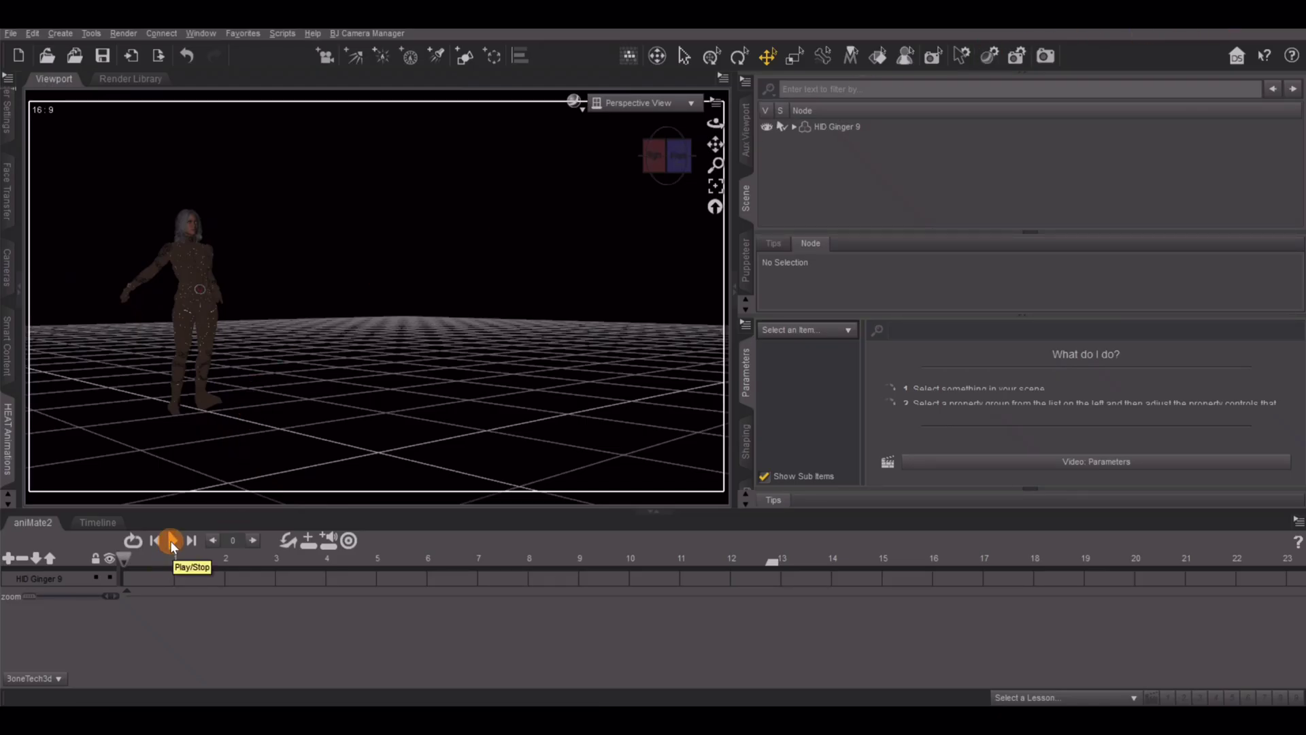
- Play the imported Shadow Boxing animation on HD Ginger 9 from the aniMate2 panel
{"action": "left_click", "coordinate": [172, 542]}
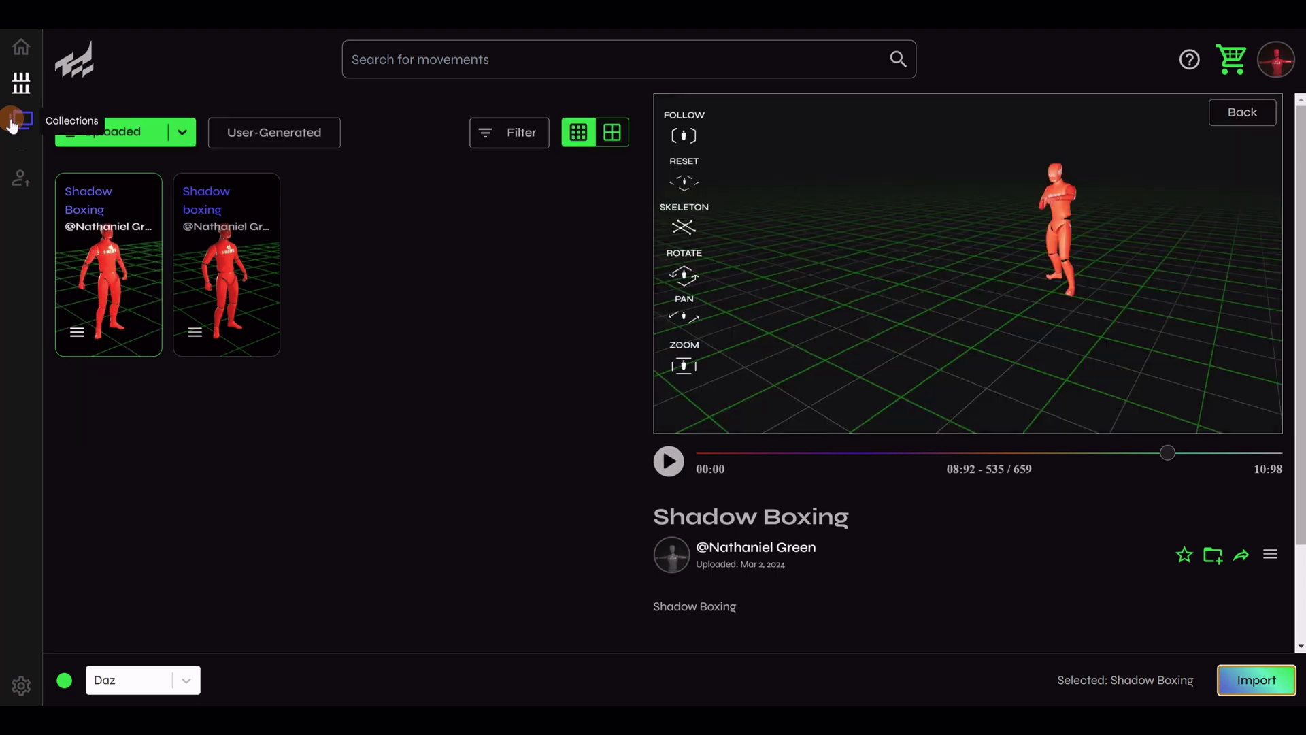
{"action": "left_click", "coordinate": [11, 124]}
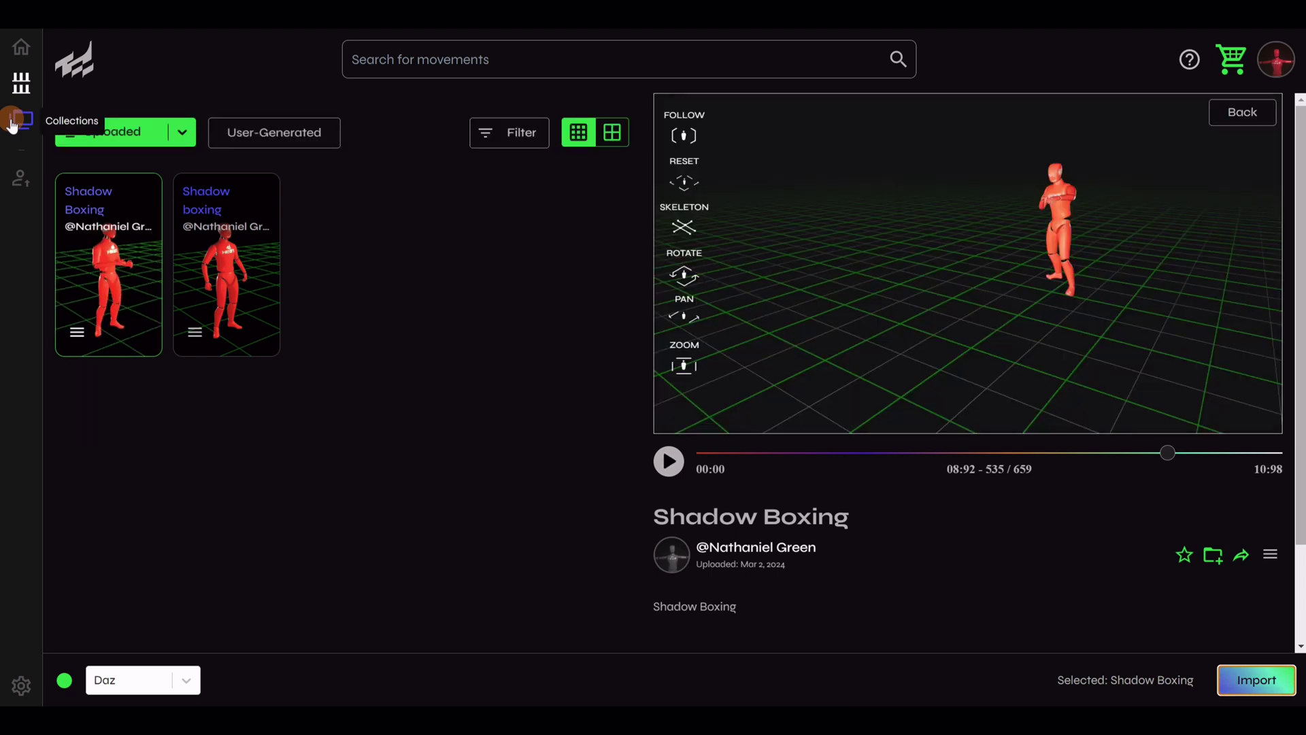
{"action": "left_click", "coordinate": [12, 124]}
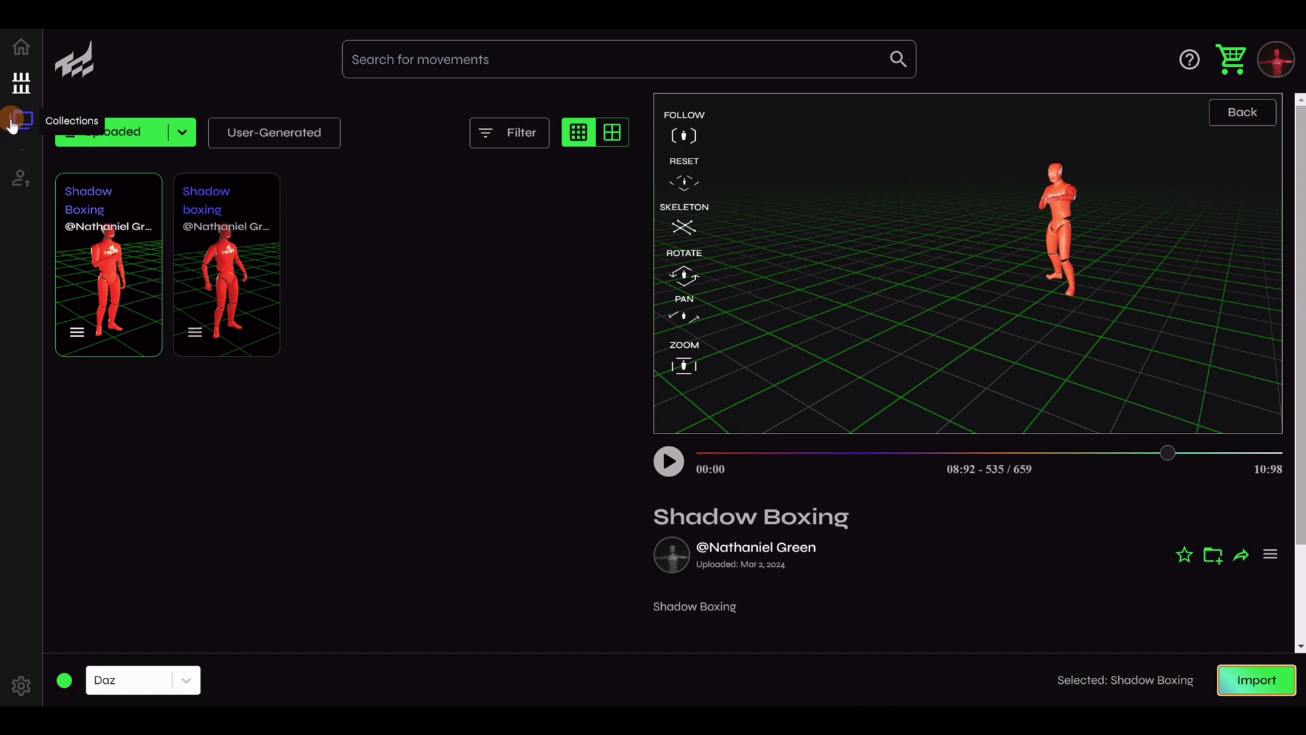